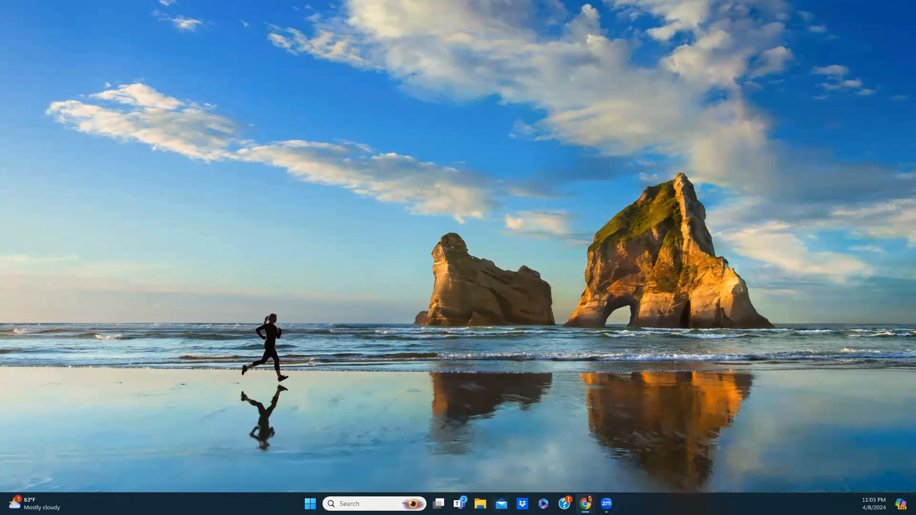
# Bring up the Chrome window and look over the open ChatGPT, quotes spreadsheet and Canva pages.
pyautogui.moveTo(585, 503)
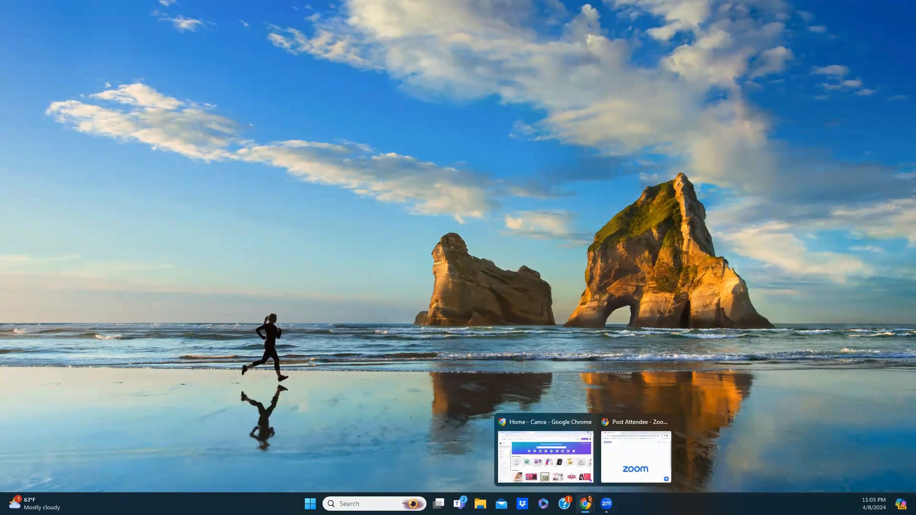
pyautogui.click(569, 467)
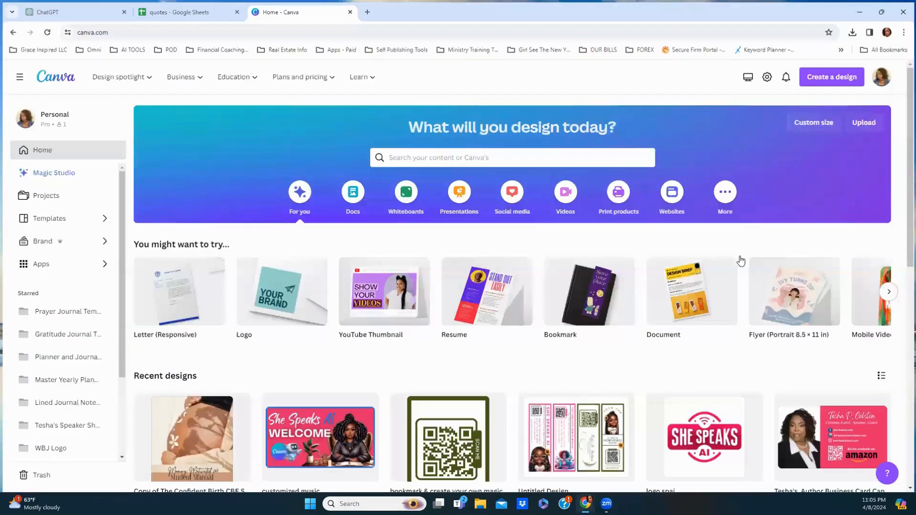
pyautogui.click(66, 12)
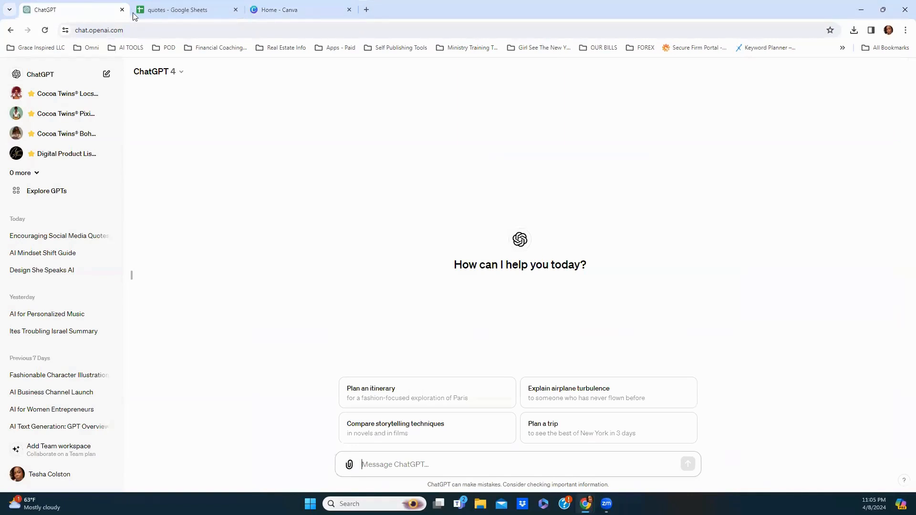
pyautogui.click(159, 12)
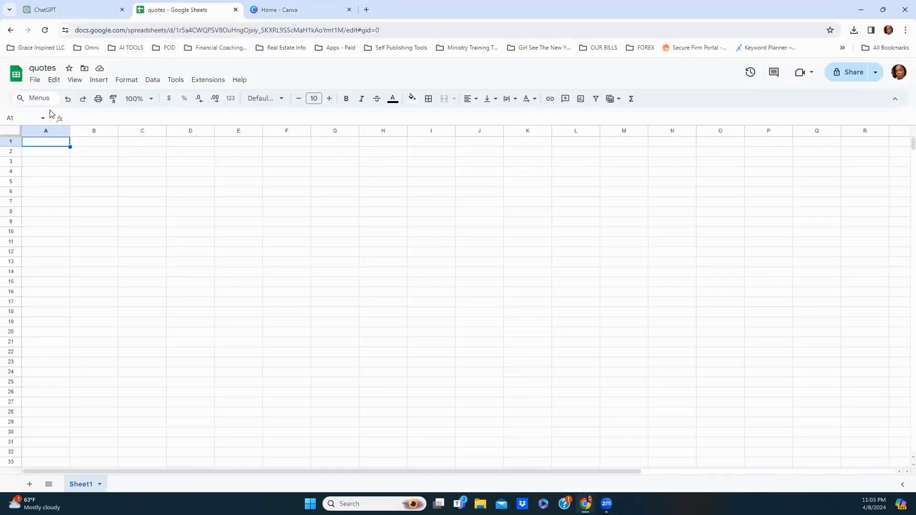
pyautogui.click(276, 13)
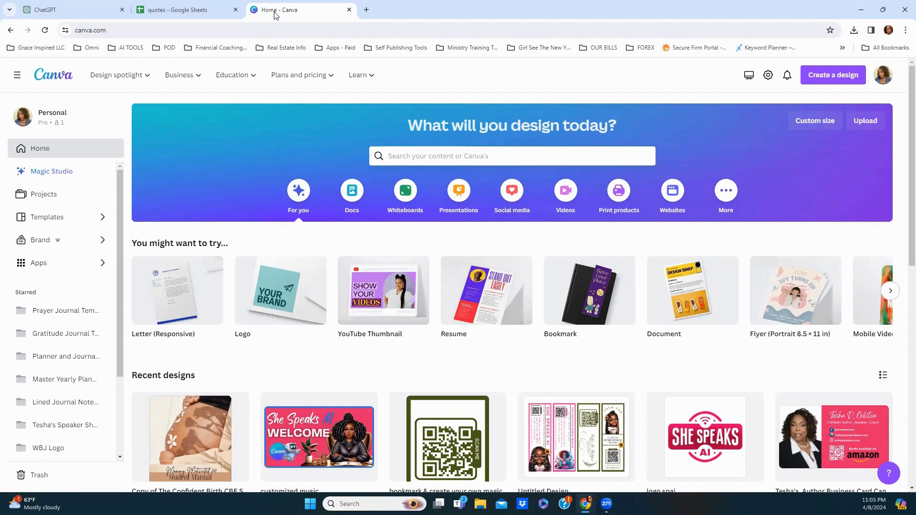
# Ask ChatGPT to create 25 encouraging social media quotes for content creators in two columns, column A the quote and column B the author.
pyautogui.click(50, 11)
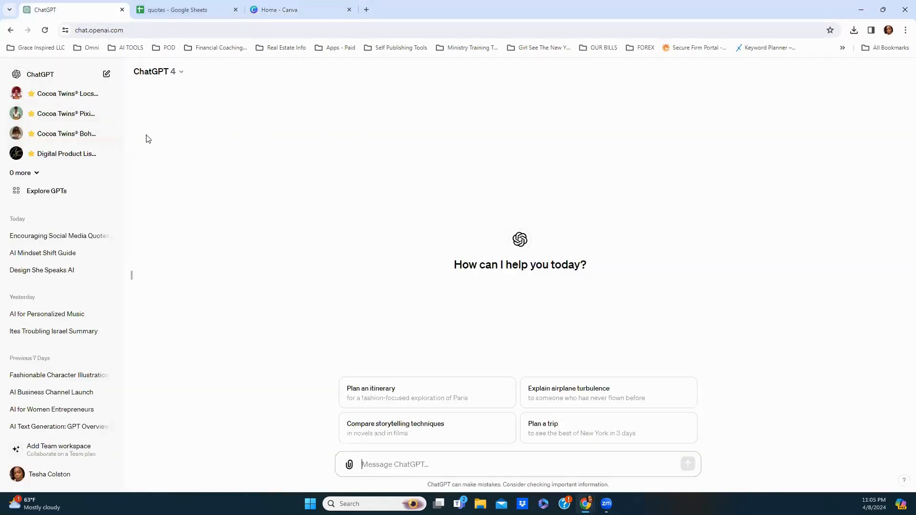
pyautogui.rightClick(393, 464)
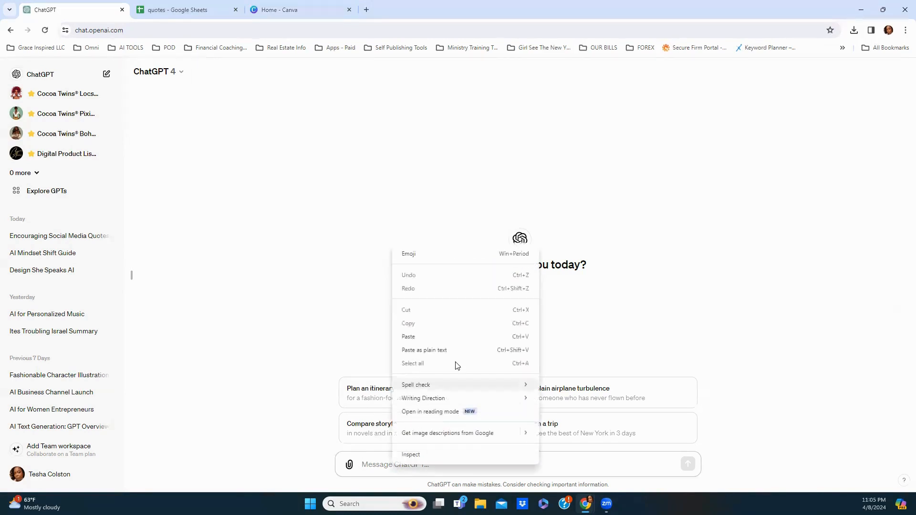
pyautogui.click(418, 340)
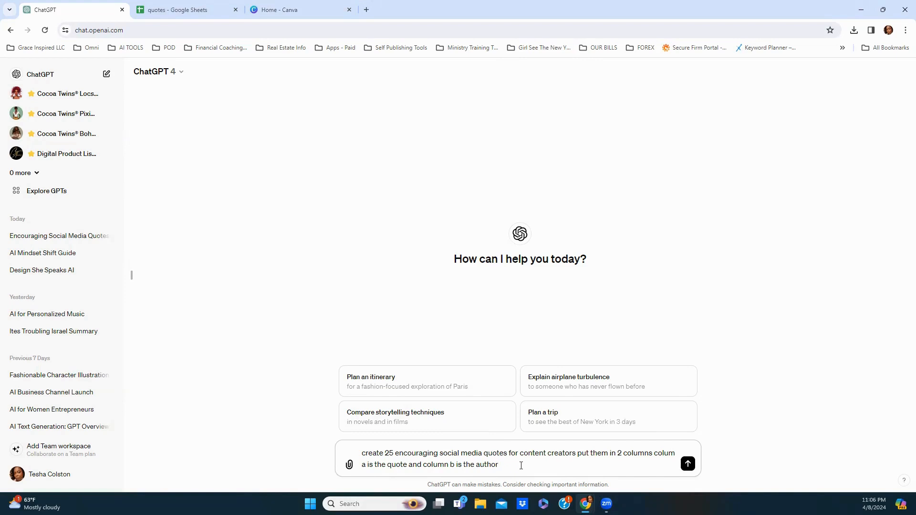
pyautogui.click(687, 465)
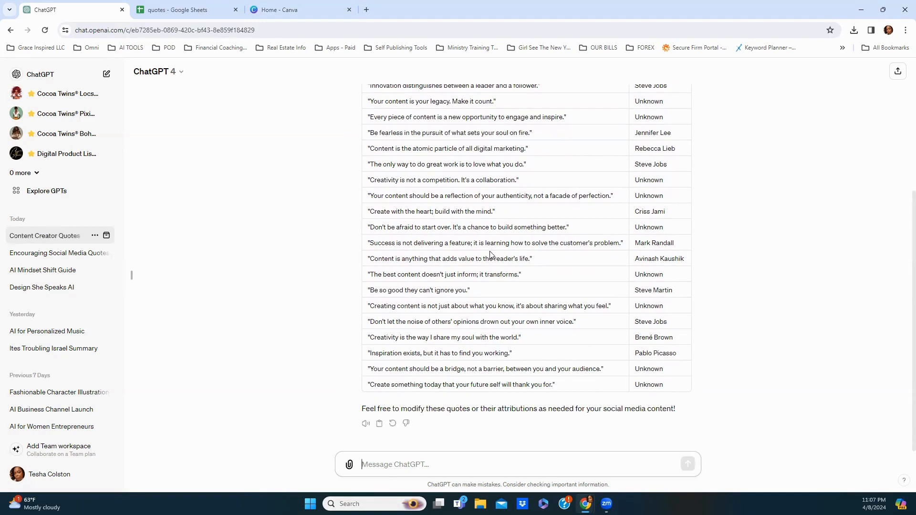
# Copy the entire Quote and Author table, including its header row, from the ChatGPT response.
pyautogui.scroll(4, 490, 254)
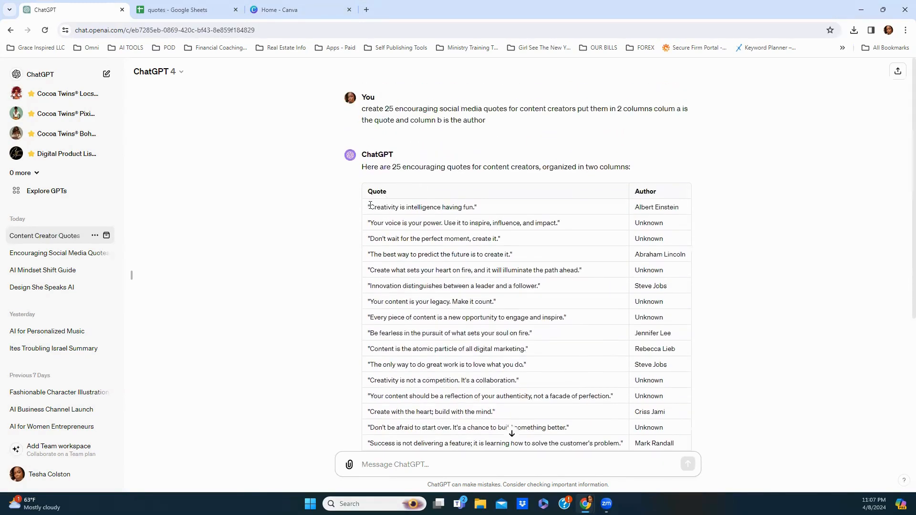
pyautogui.scroll(-1, 378, 221)
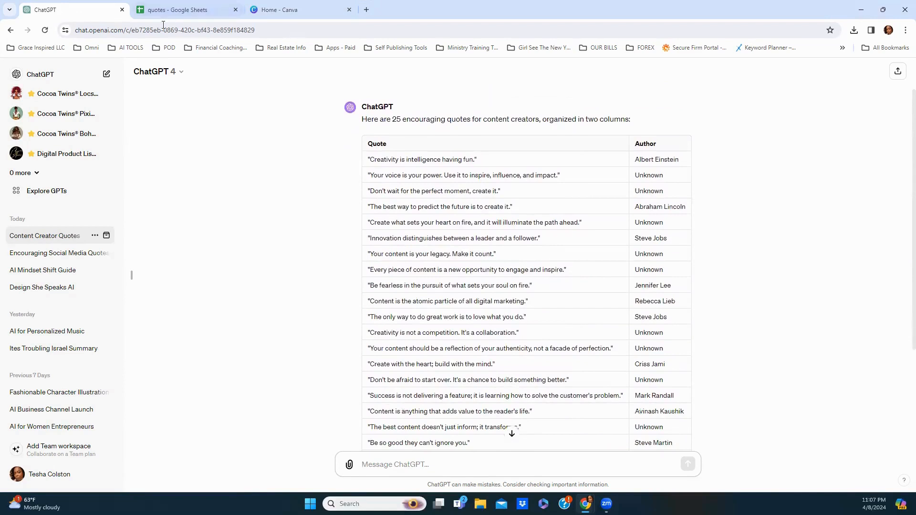
pyautogui.click(190, 9)
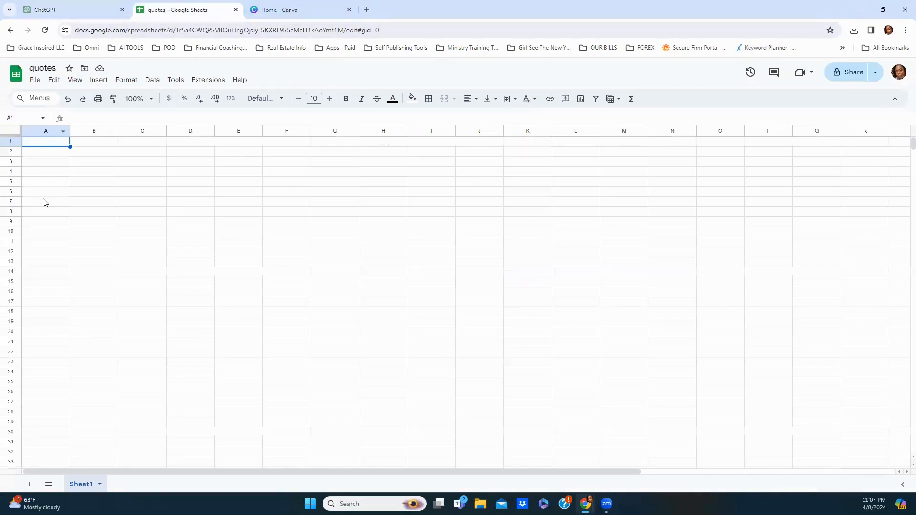
pyautogui.click(57, 11)
pyautogui.scroll(-3, 649, 400)
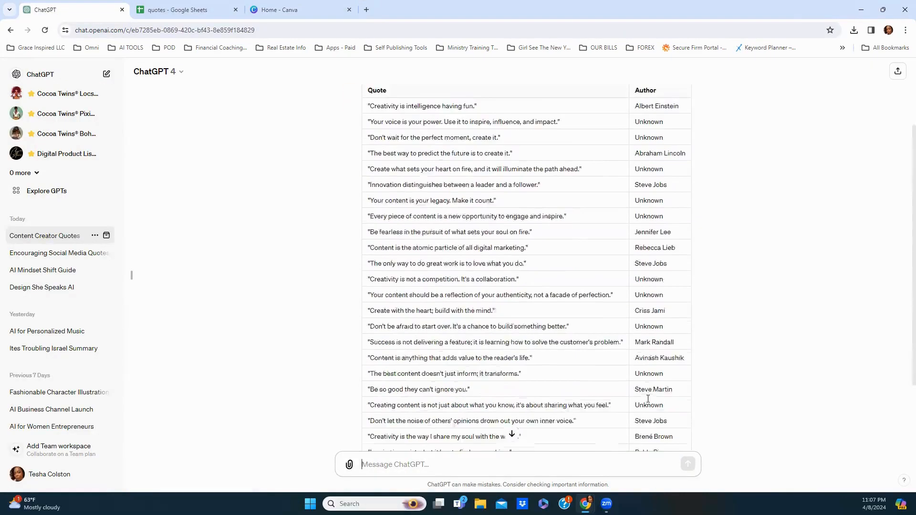
pyautogui.moveTo(676, 400); pyautogui.dragTo(368, 192)
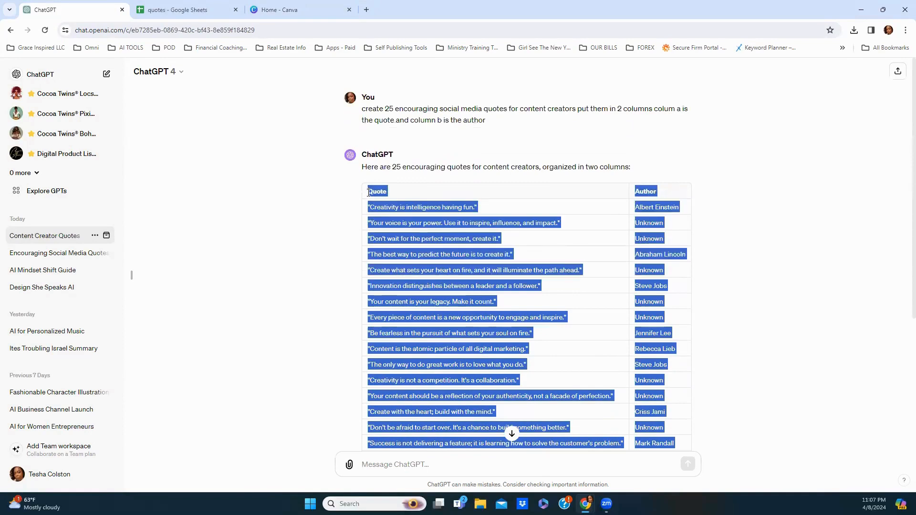
pyautogui.rightClick(377, 192)
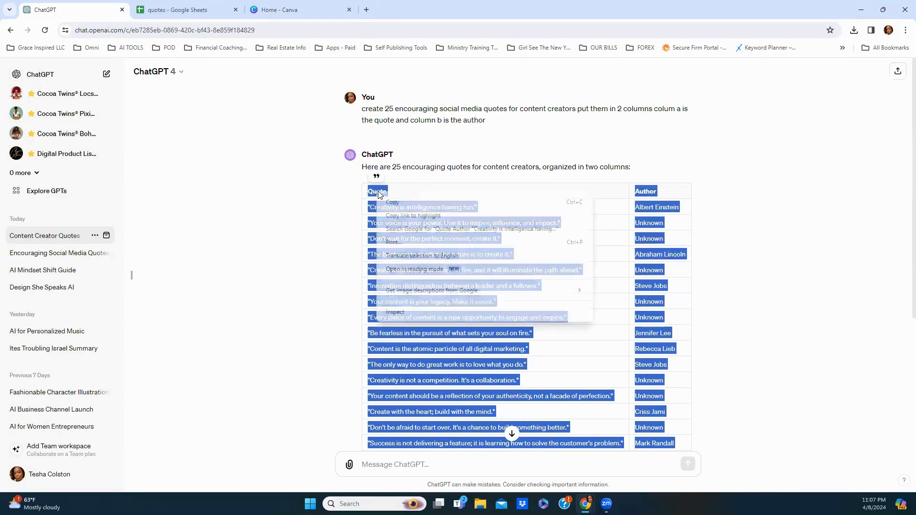
pyautogui.click(403, 202)
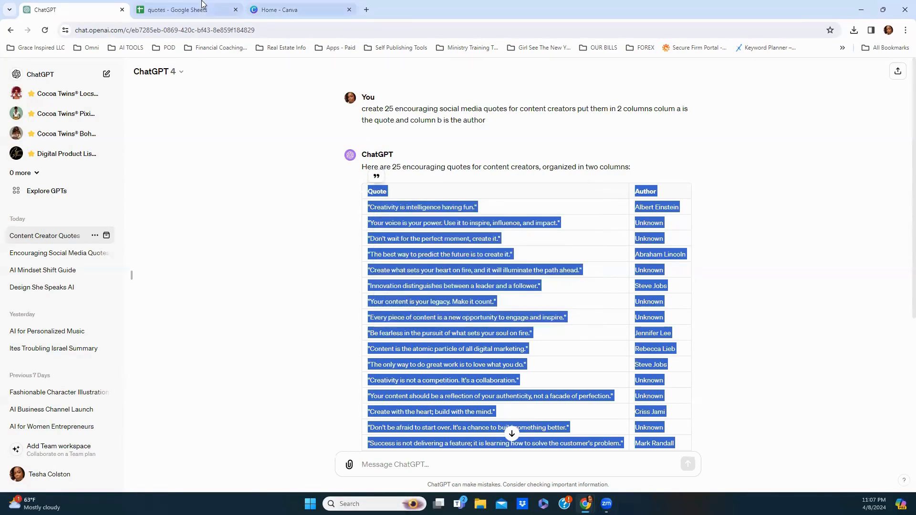
# Switch to the quotes spreadsheet in Google Sheets, paste the copied table at cell A1 and widen columns A and B.
pyautogui.click(172, 11)
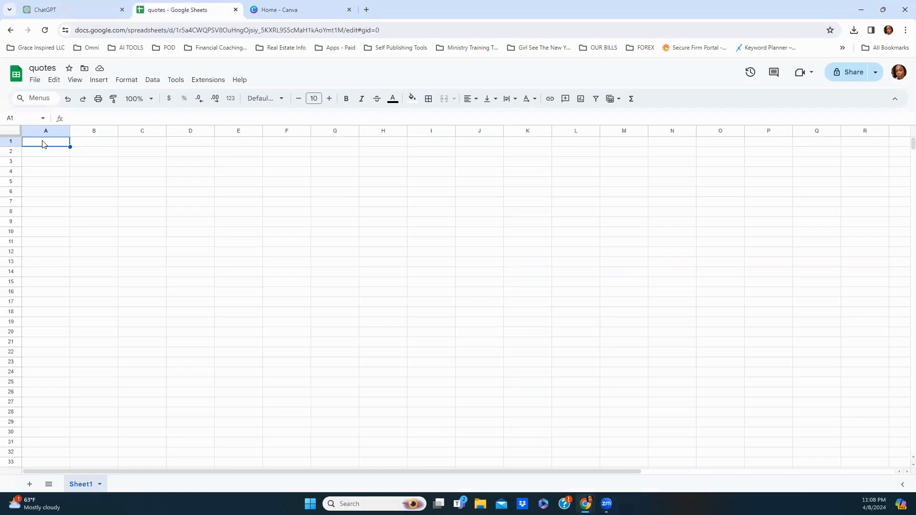
pyautogui.hotkey('ctrl', 'v')
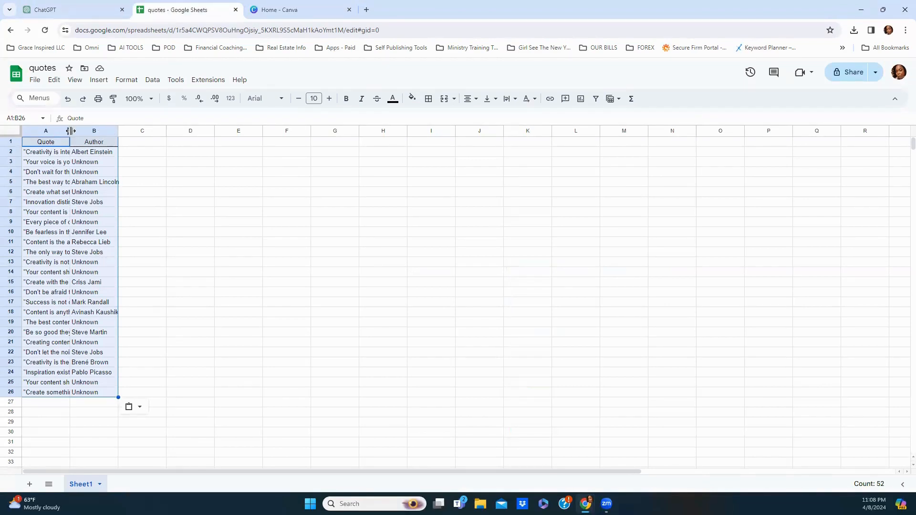
pyautogui.moveTo(70, 130); pyautogui.dragTo(390, 131)
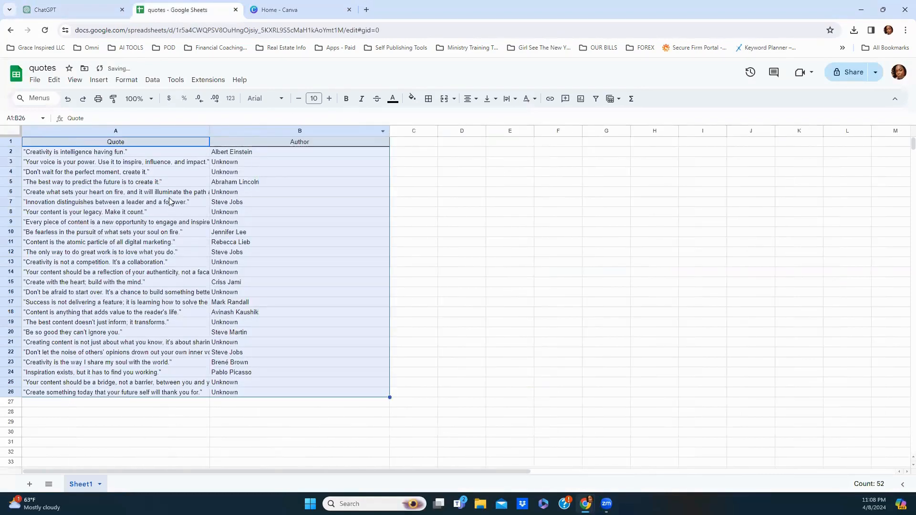
pyautogui.click(194, 422)
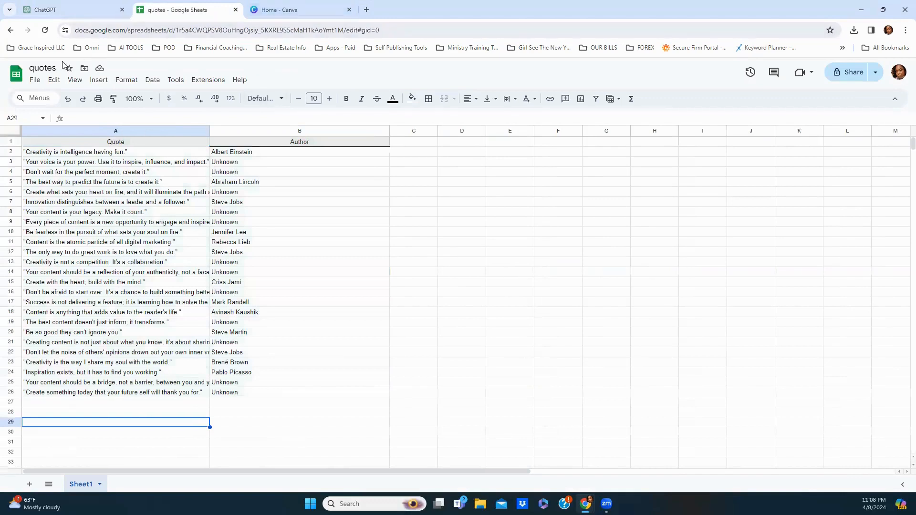
# Download the quotes sheet as a Comma Separated Values (.csv) file and dismiss the list of downloads.
pyautogui.click(35, 80)
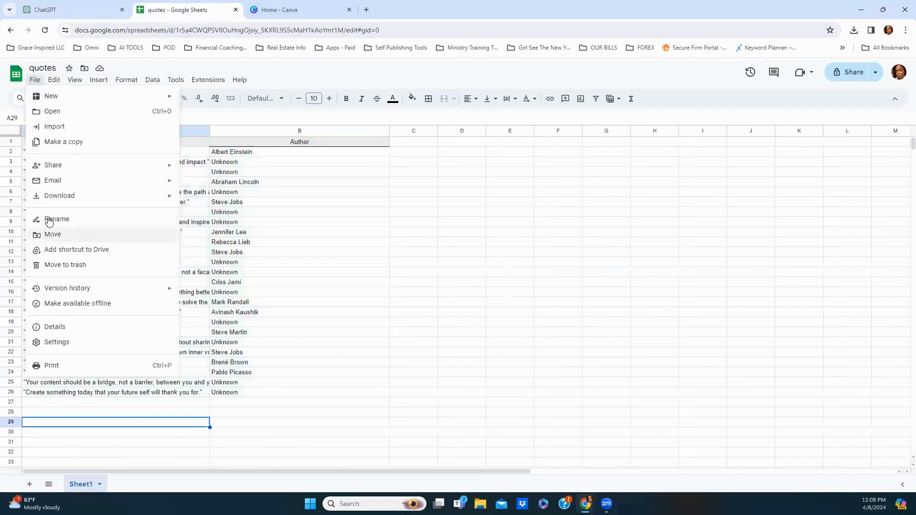
pyautogui.moveTo(56, 169)
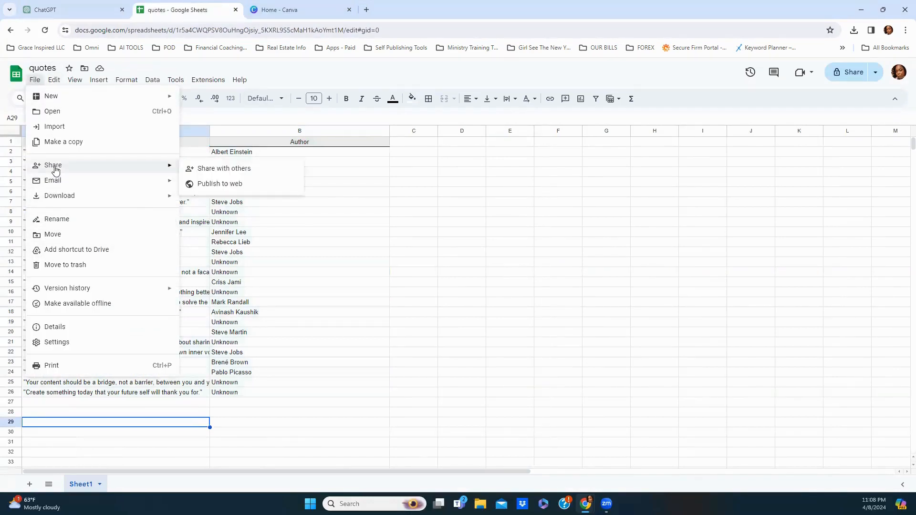
pyautogui.moveTo(65, 197)
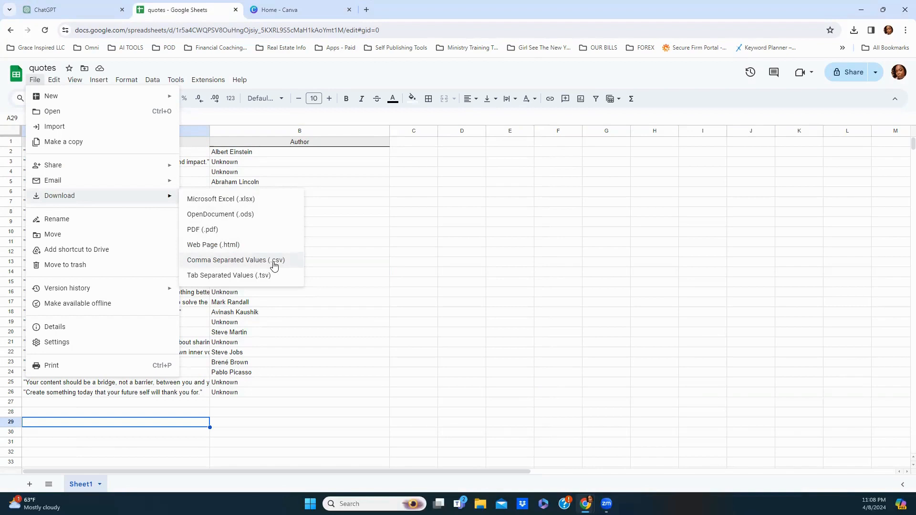
pyautogui.click(242, 264)
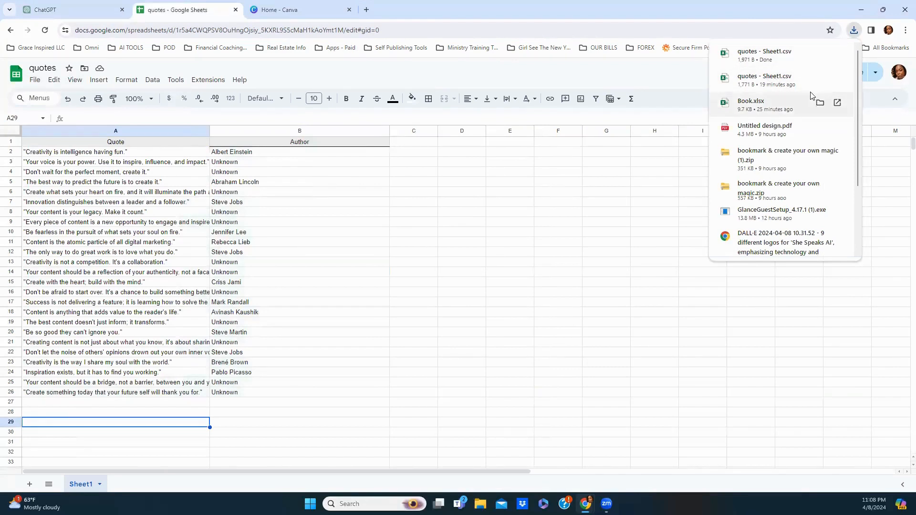
pyautogui.click(759, 9)
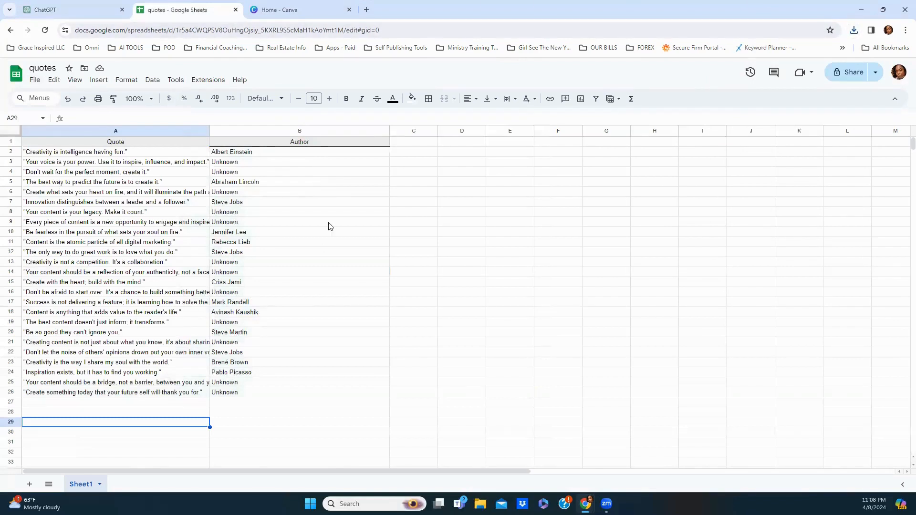
# Switch to Canva and search the new-design formats for "instagram".
pyautogui.click(281, 10)
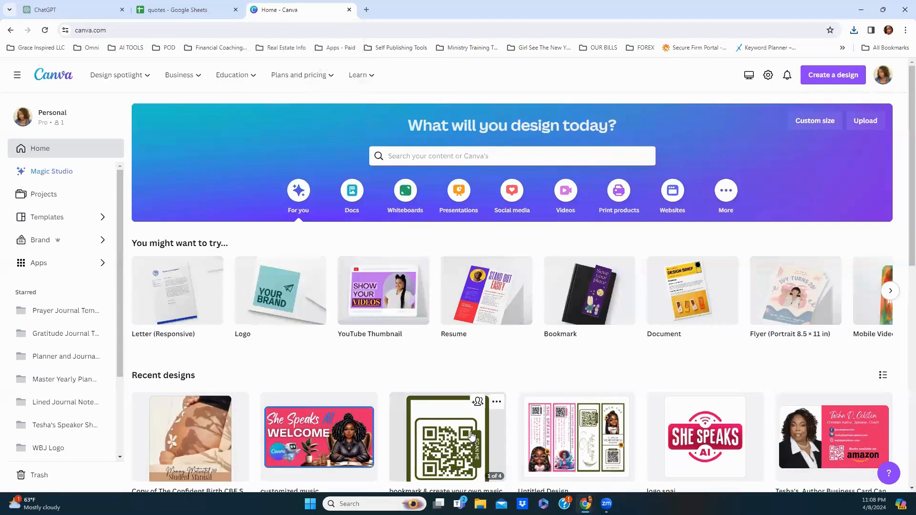
pyautogui.click(822, 79)
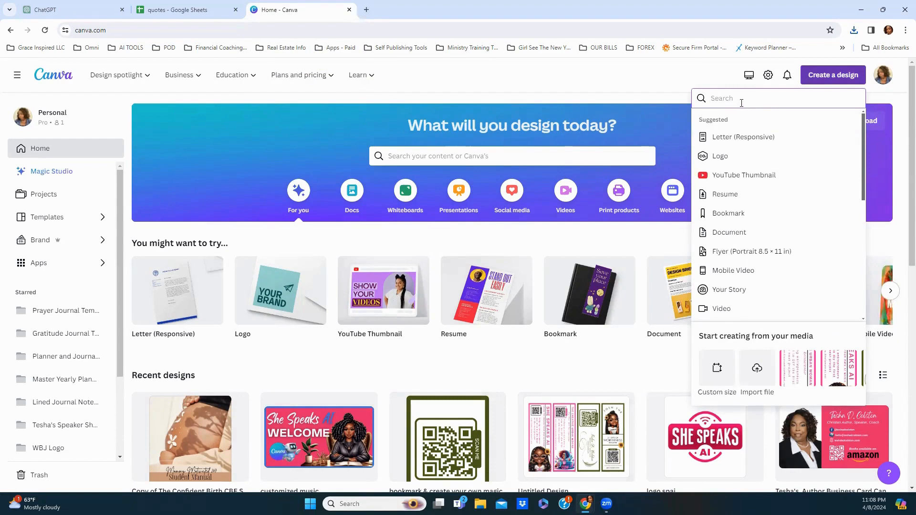
pyautogui.write('ins')
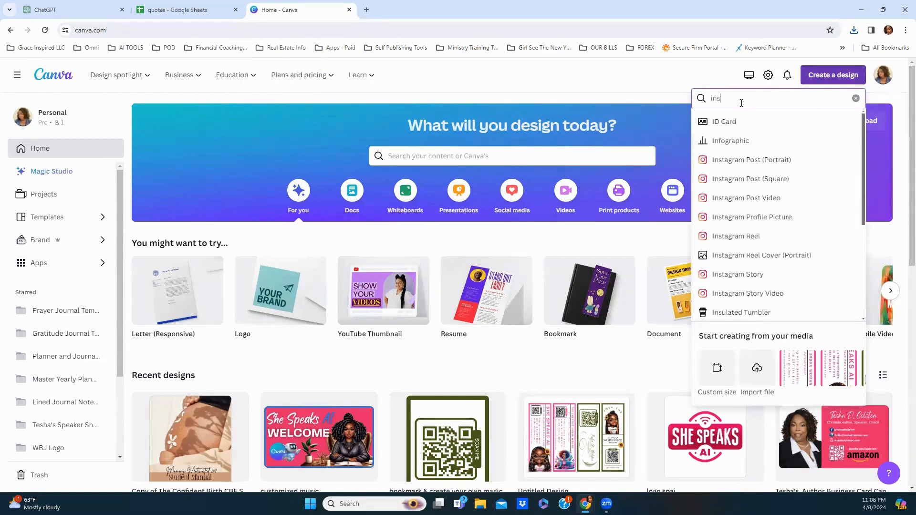
pyautogui.write('tagram')
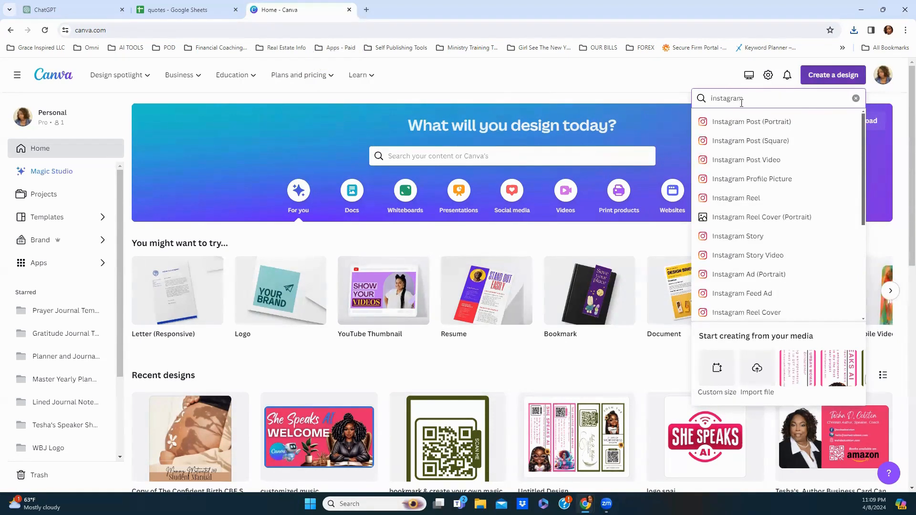
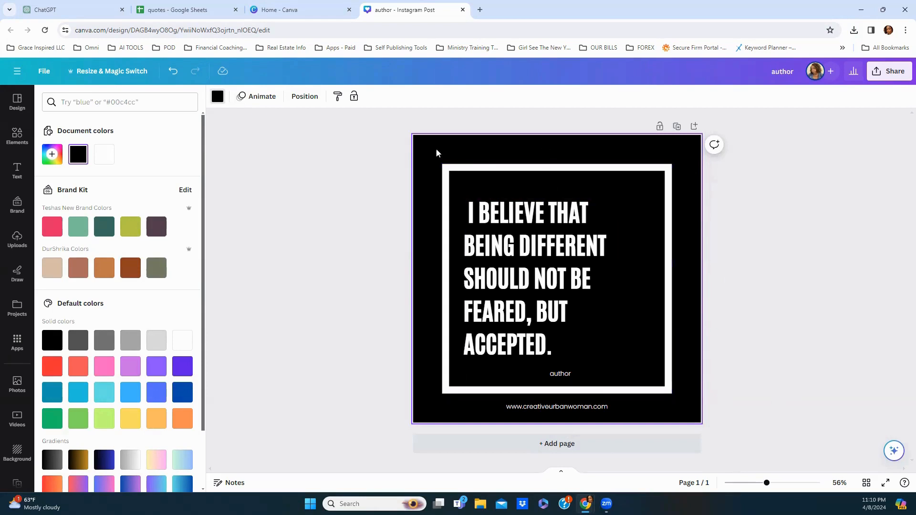
# Change the quote post's black background to the pinkish-red color from the first Brand Kit palette.
pyautogui.click(58, 231)
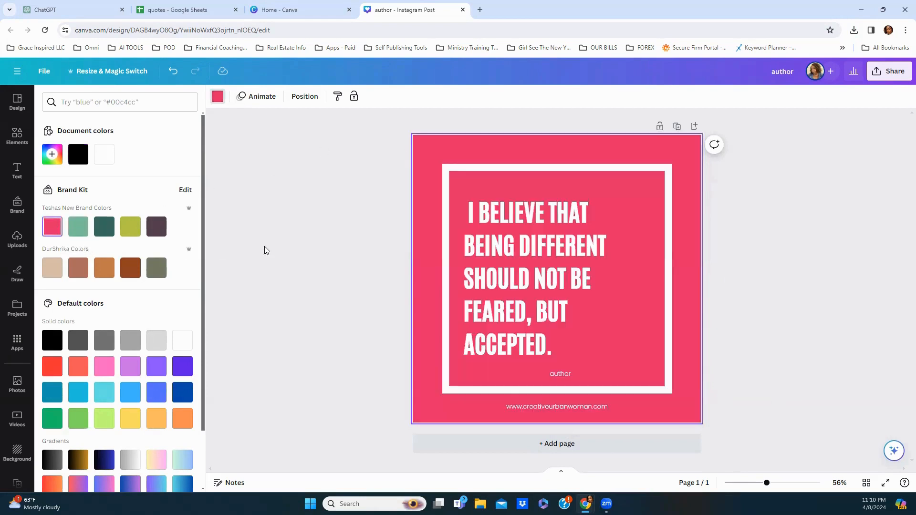
pyautogui.click(291, 230)
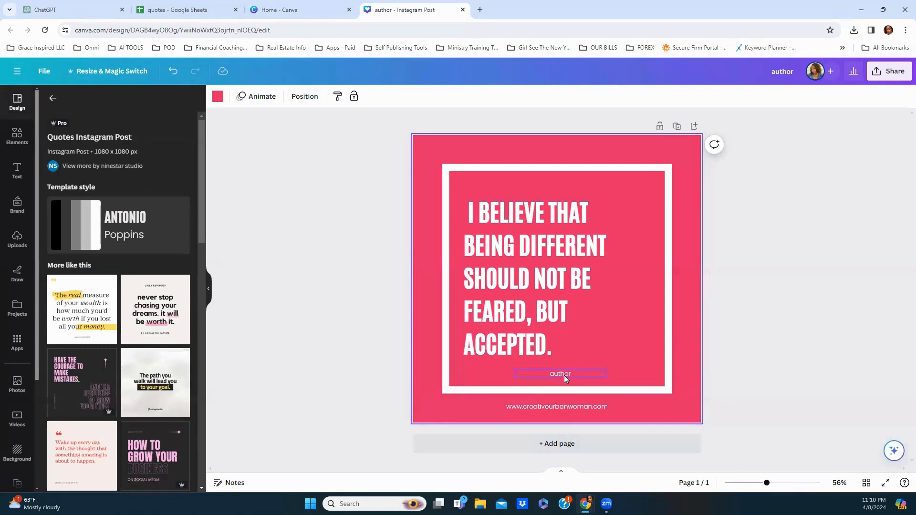
# Try moving the author line toward the lower-right corner inside the white frame, and undo the move.
pyautogui.moveTo(564, 374); pyautogui.dragTo(615, 377)
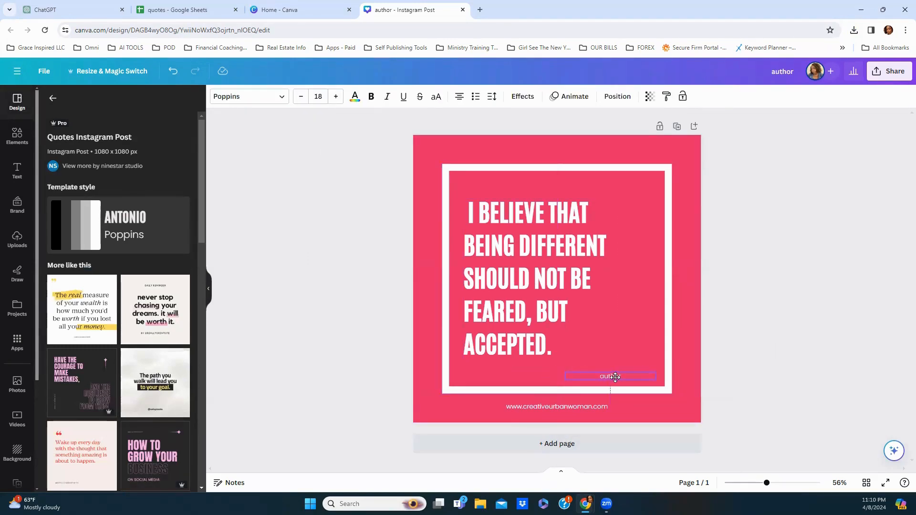
pyautogui.click(834, 347)
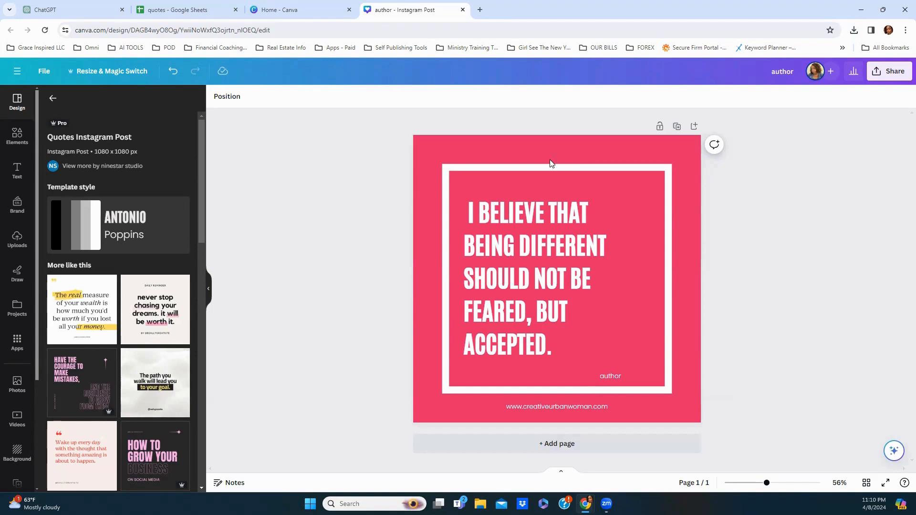
pyautogui.click(173, 74)
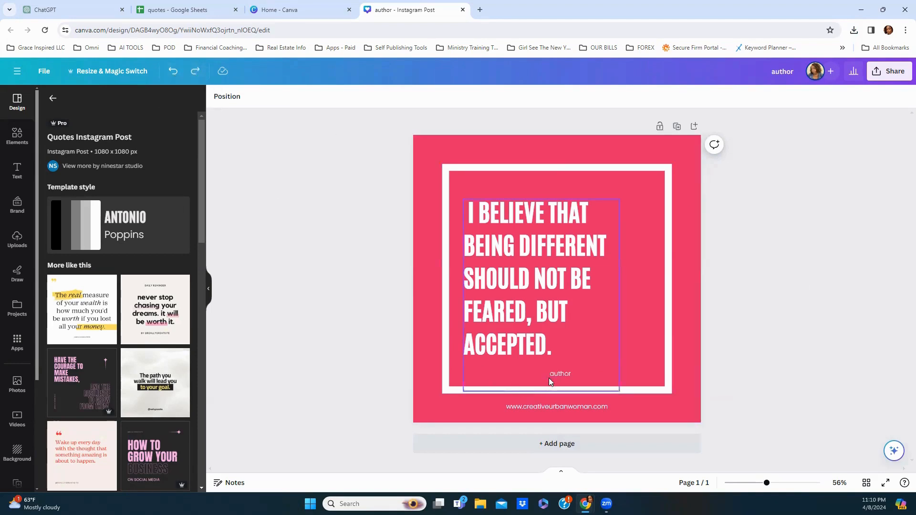
# Try placing the author line at the lower-right and then the lower-left inside the white frame, and undo both moves.
pyautogui.moveTo(561, 376); pyautogui.dragTo(610, 377)
pyautogui.click(802, 366)
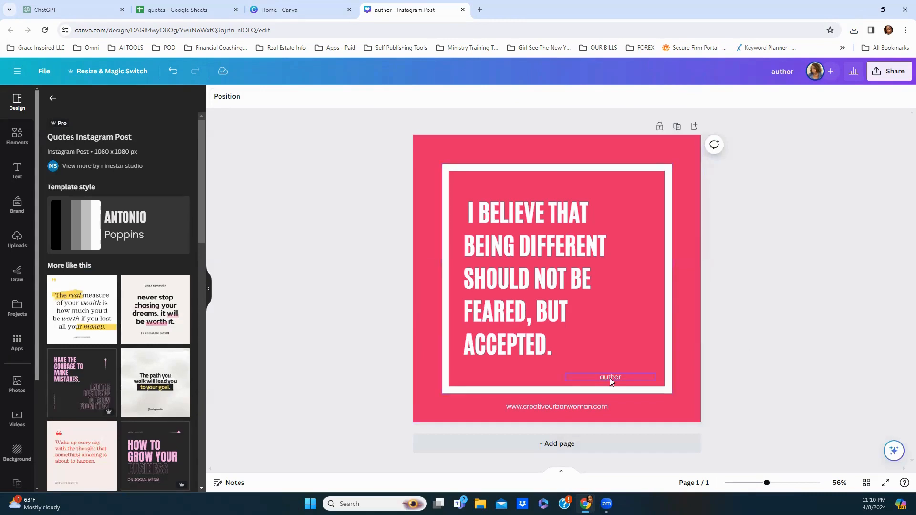
pyautogui.moveTo(607, 378); pyautogui.dragTo(509, 377)
pyautogui.click(860, 350)
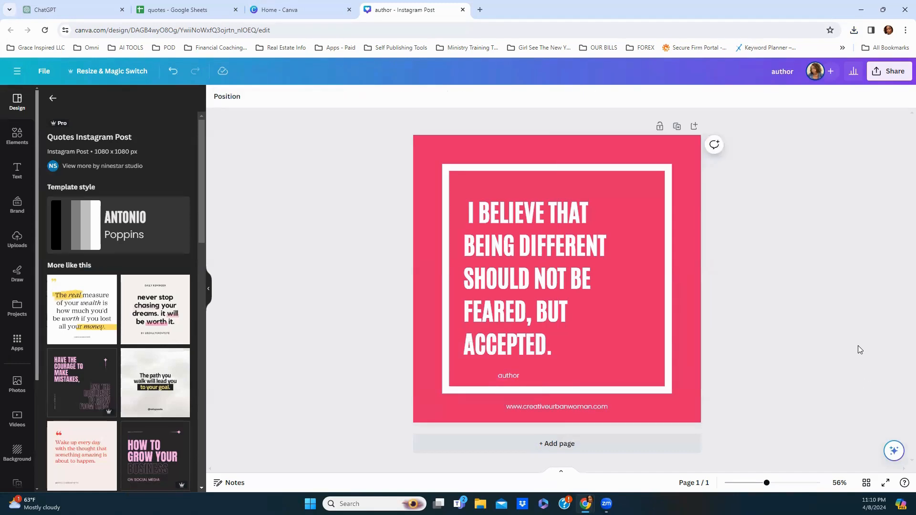
pyautogui.click(172, 72)
pyautogui.click(172, 72)
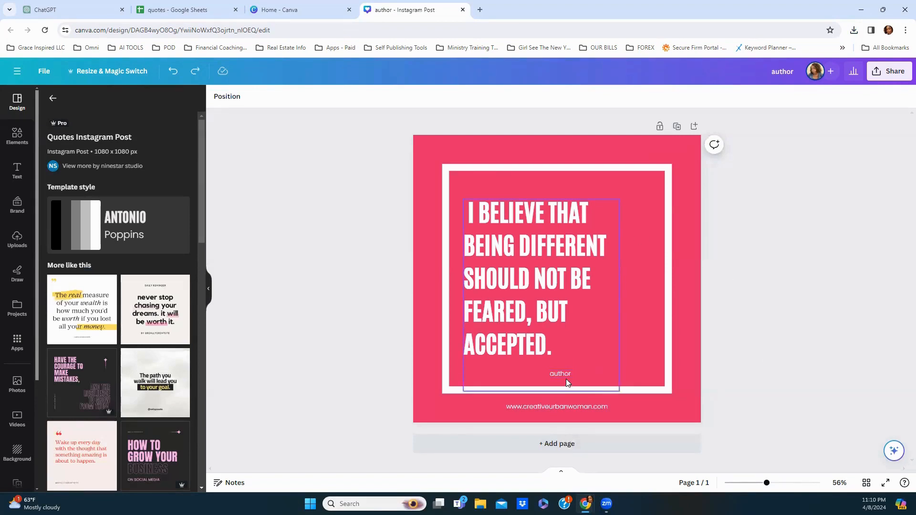
# Move the quote text block slightly upward inside the white frame, leaving more room above the author line.
pyautogui.click(528, 272)
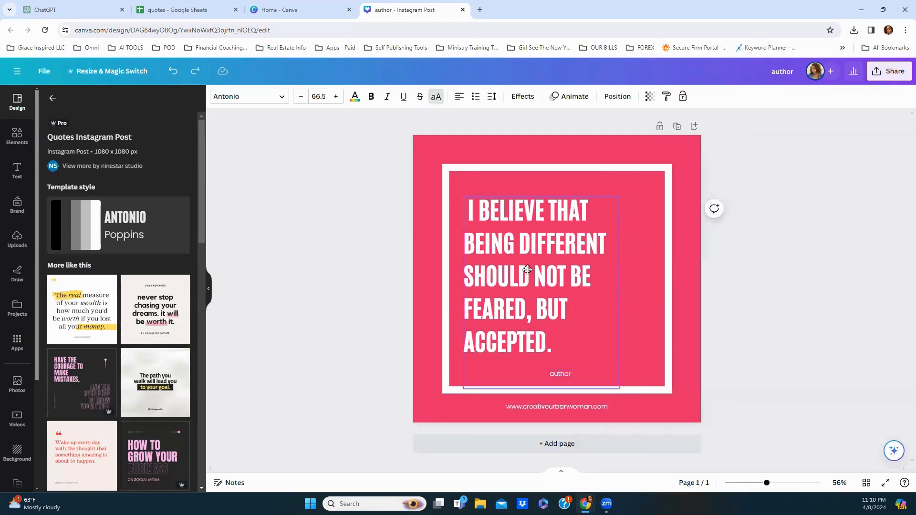
pyautogui.moveTo(527, 272); pyautogui.dragTo(527, 267)
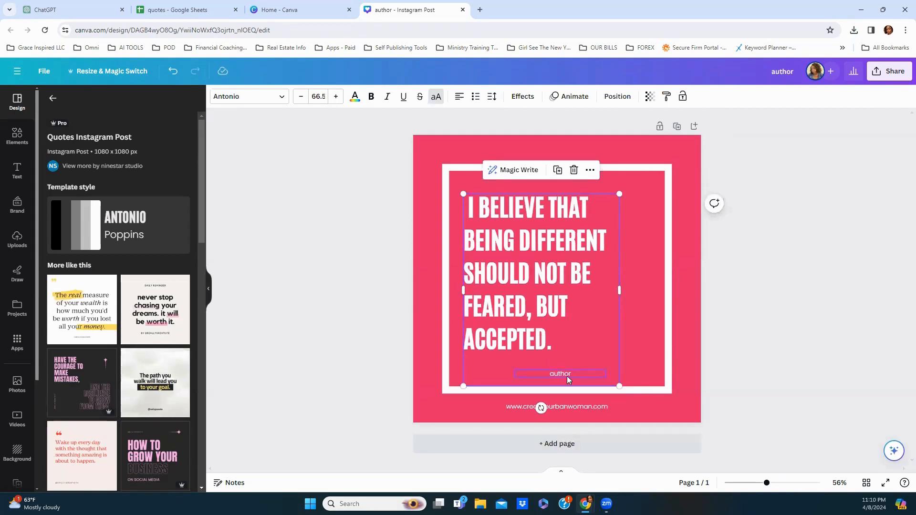
pyautogui.click(734, 326)
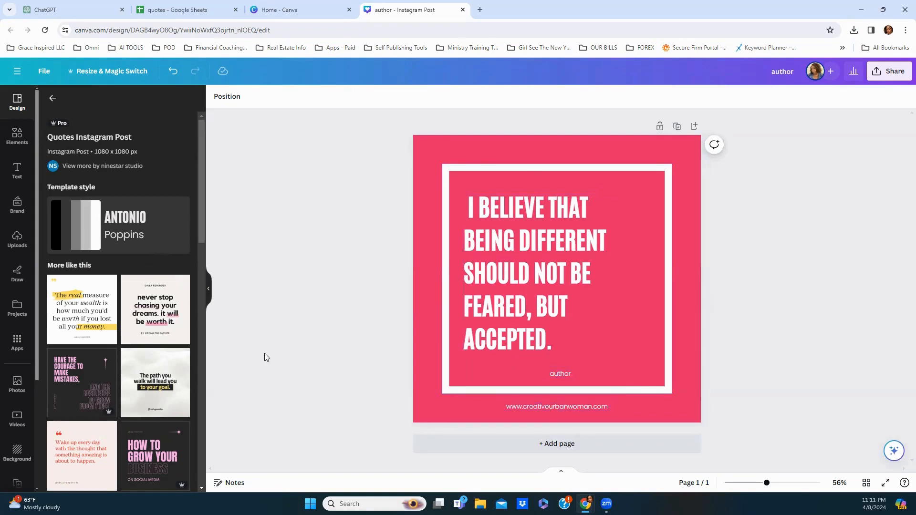
# Search the Canva apps for "bulk create" and open the Bulk create app.
pyautogui.scroll(-3, 17, 305)
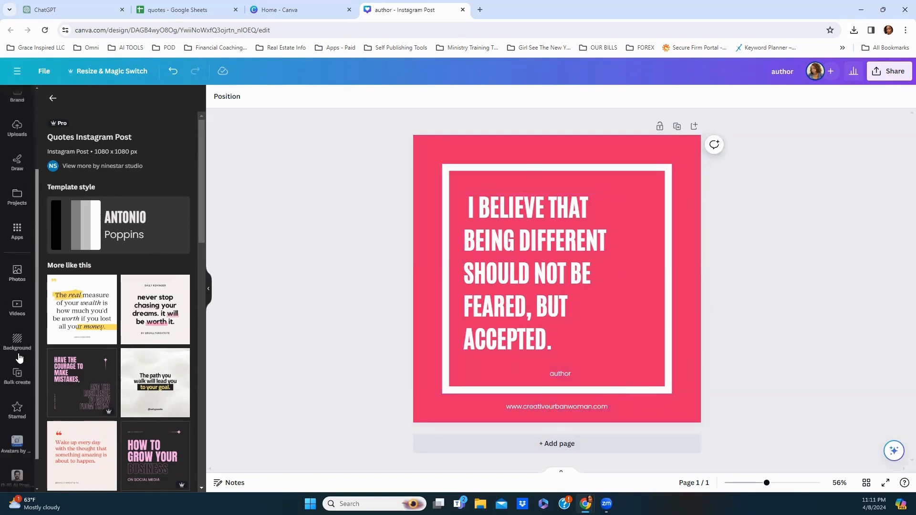
pyautogui.scroll(3, 19, 377)
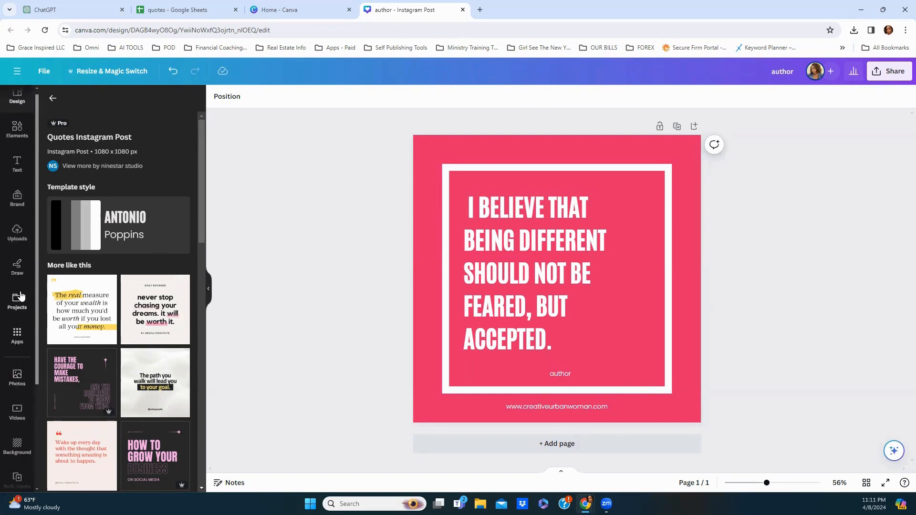
pyautogui.click(19, 340)
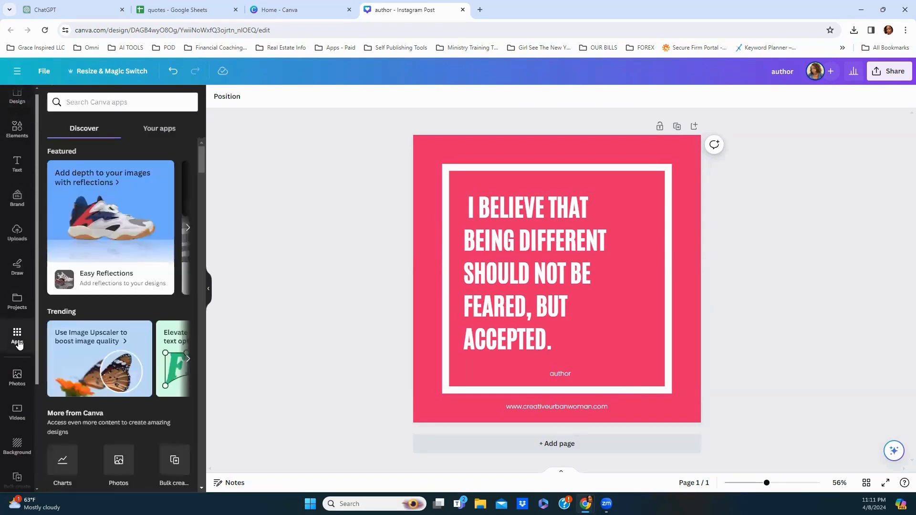
pyautogui.click(84, 102)
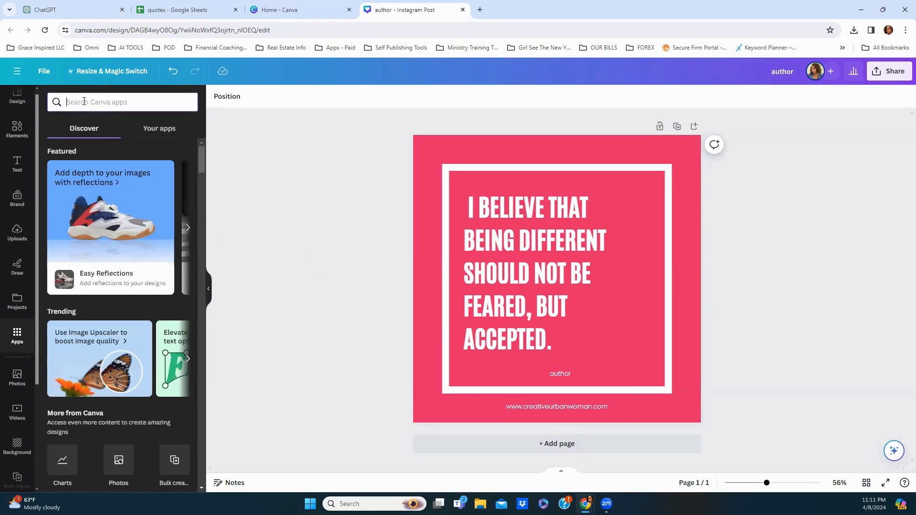
pyautogui.write('bul')
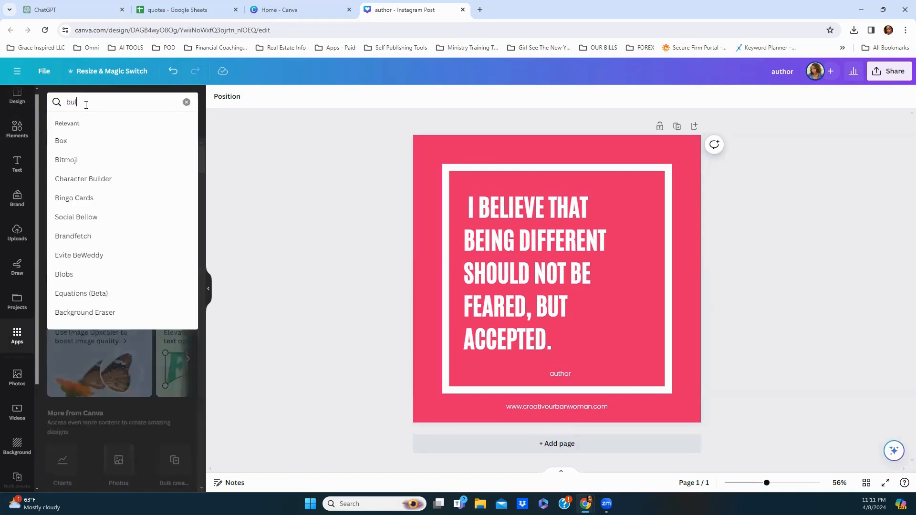
pyautogui.write('k create')
pyautogui.press('Return')
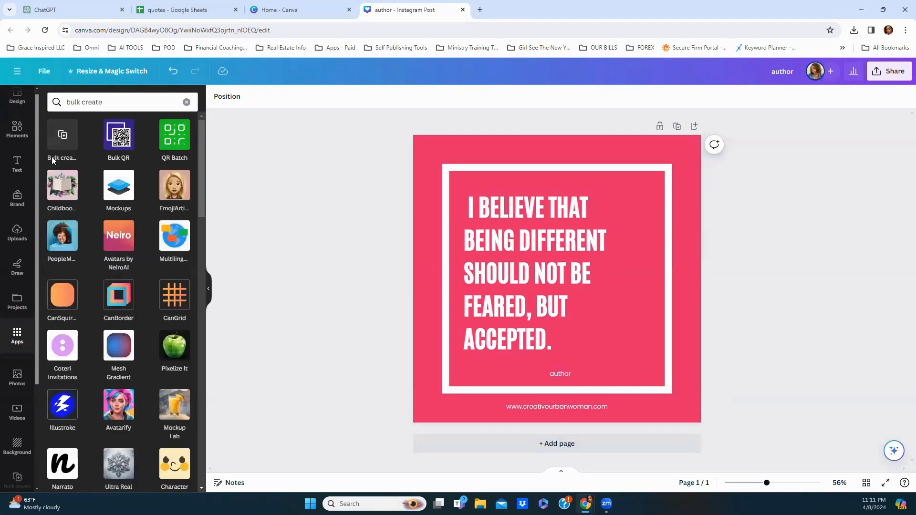
pyautogui.click(62, 138)
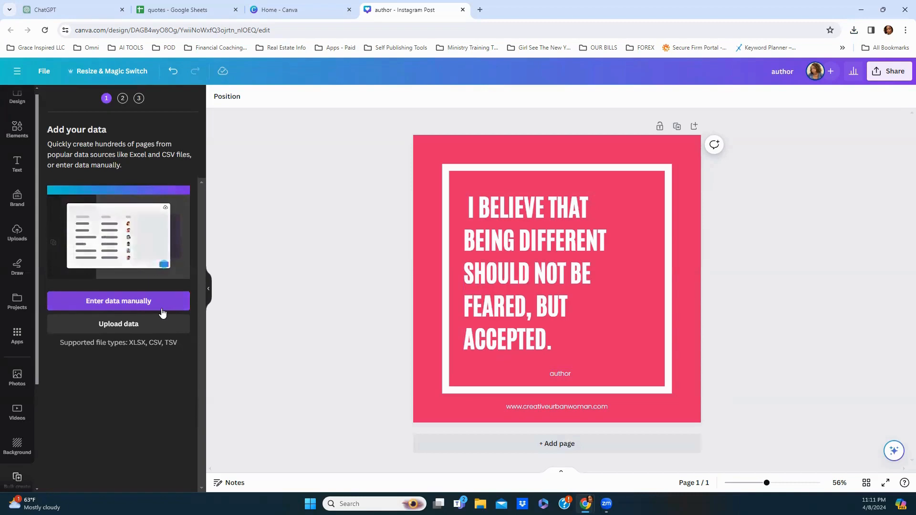
# Upload the "quotes - Sheet1" file from Downloads as the bulk-create data.
pyautogui.click(123, 325)
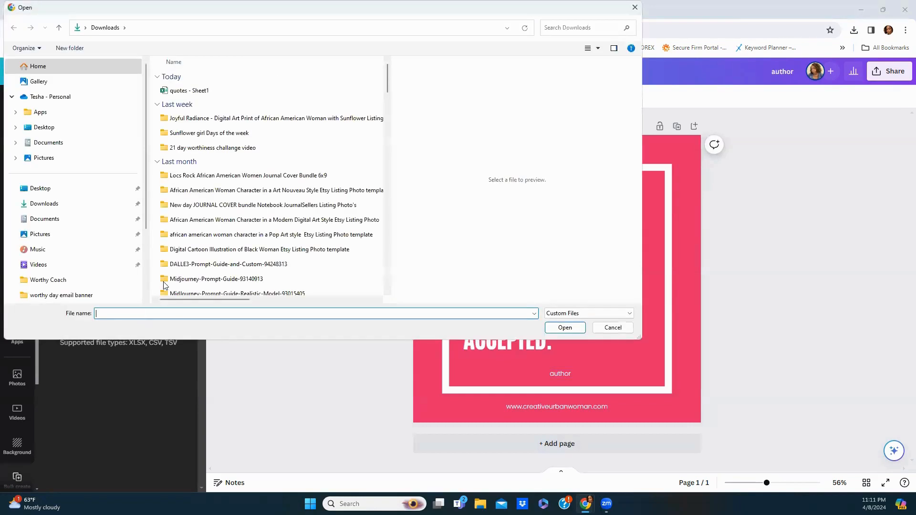
pyautogui.click(189, 92)
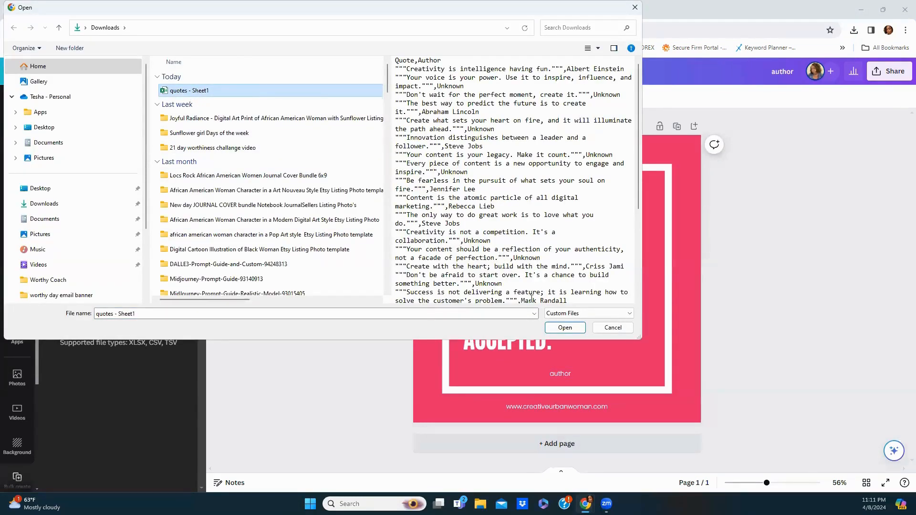
pyautogui.click(569, 331)
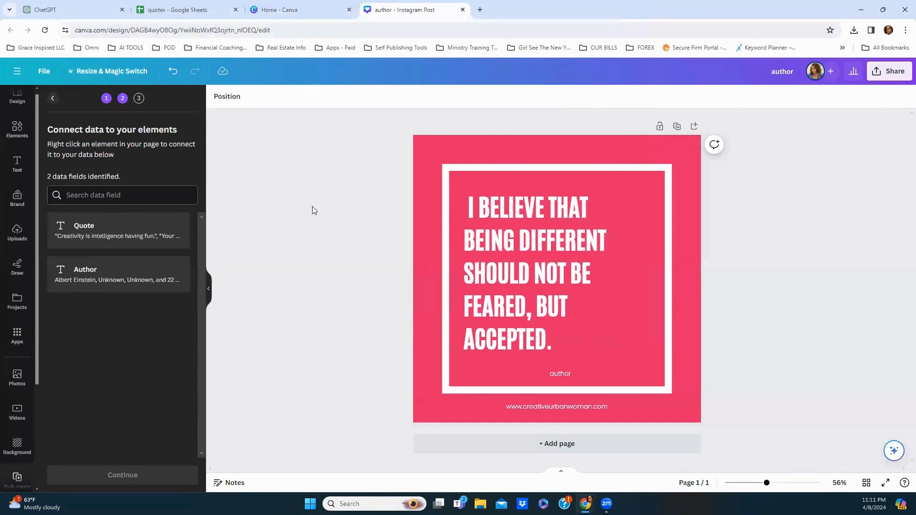
# Connect the large quote text on the post to the Quote data field.
pyautogui.click(542, 241)
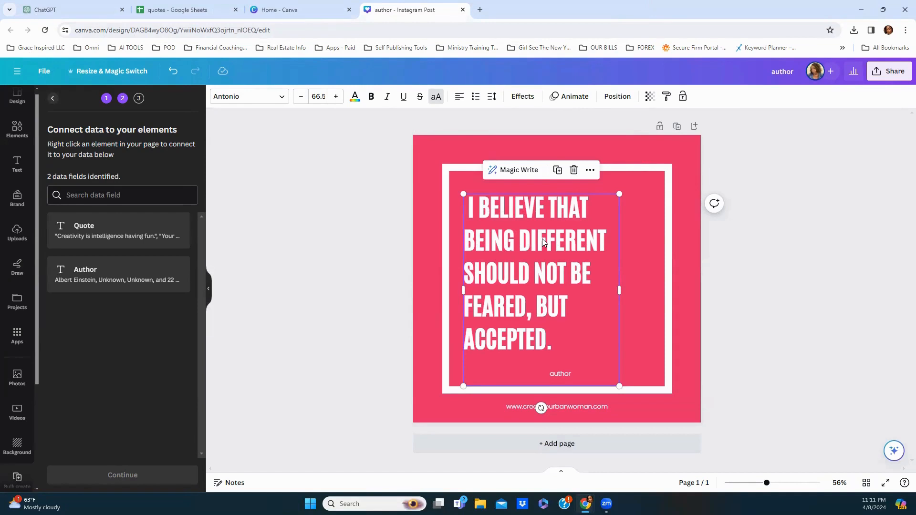
pyautogui.rightClick(524, 235)
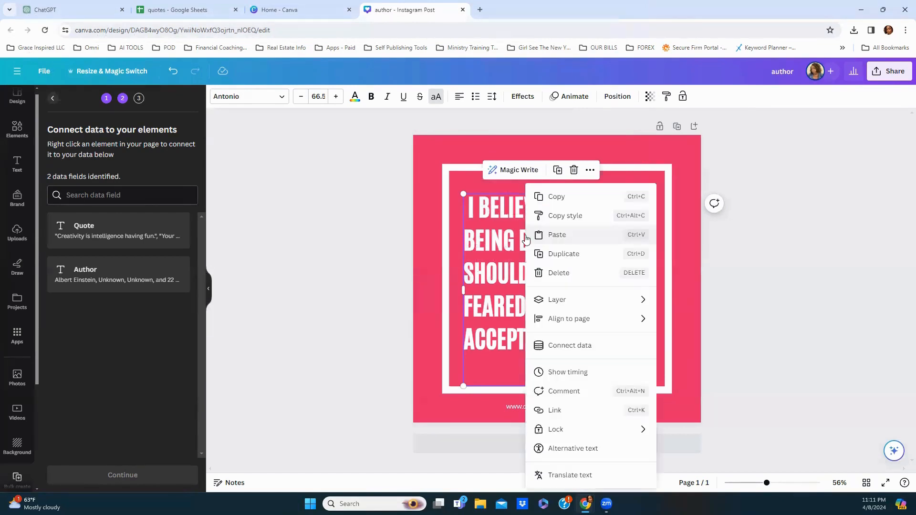
pyautogui.click(562, 347)
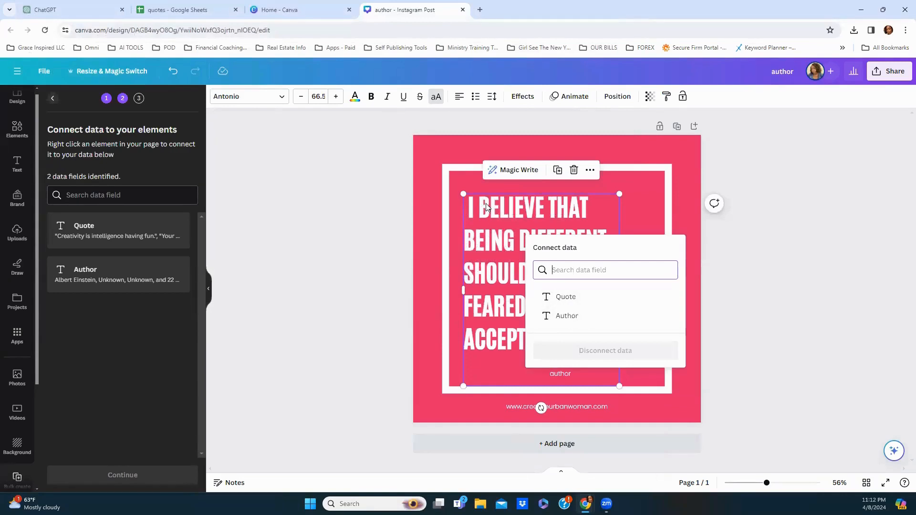
pyautogui.click(575, 297)
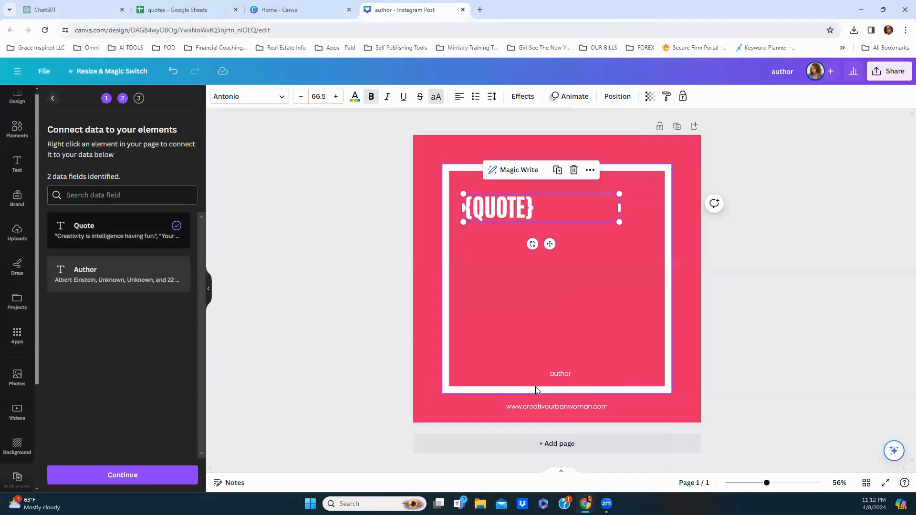
# Connect the small author text below the quote to the Author data field.
pyautogui.click(553, 376)
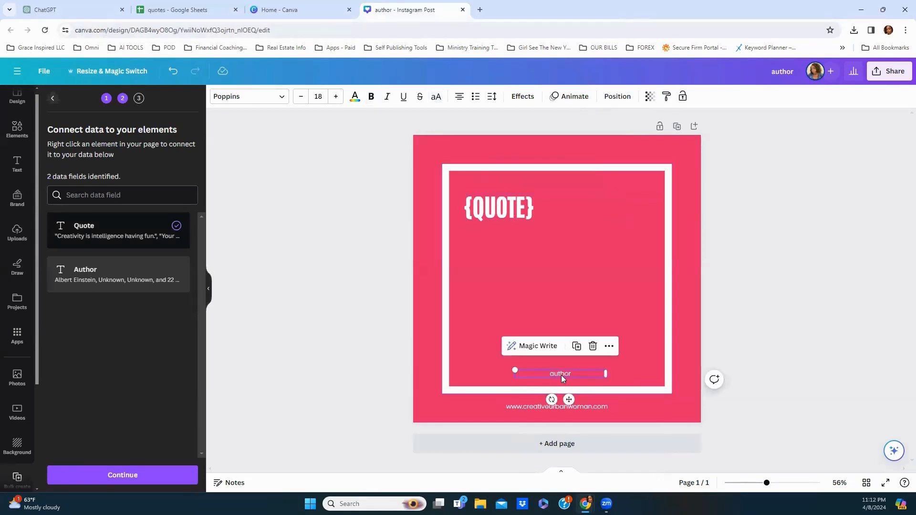
pyautogui.rightClick(574, 373)
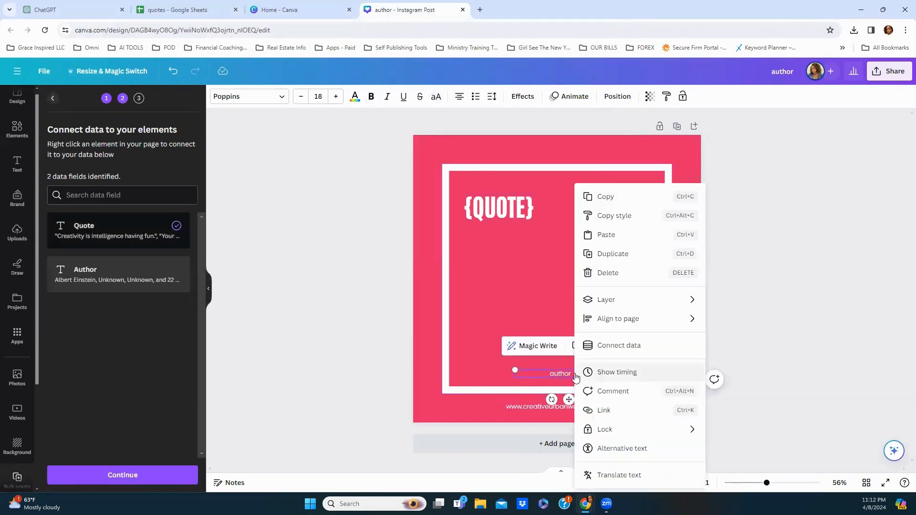
pyautogui.click(618, 355)
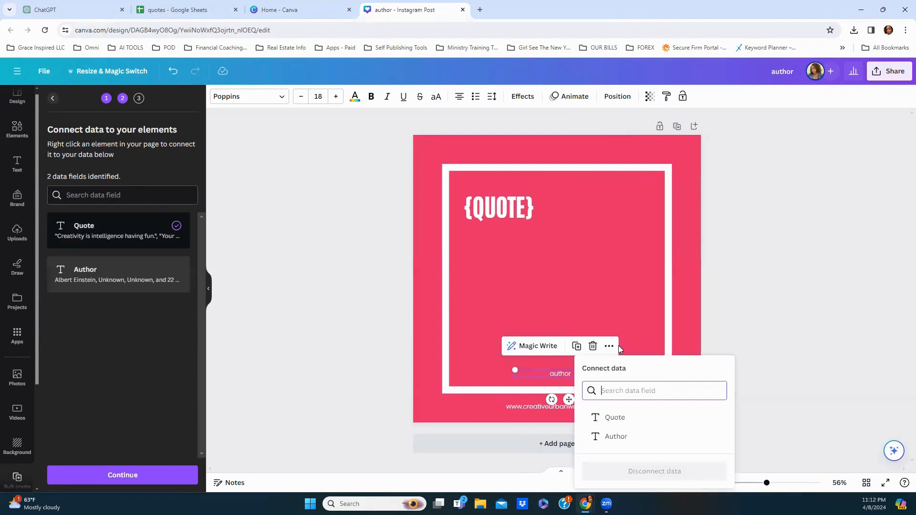
pyautogui.click(616, 436)
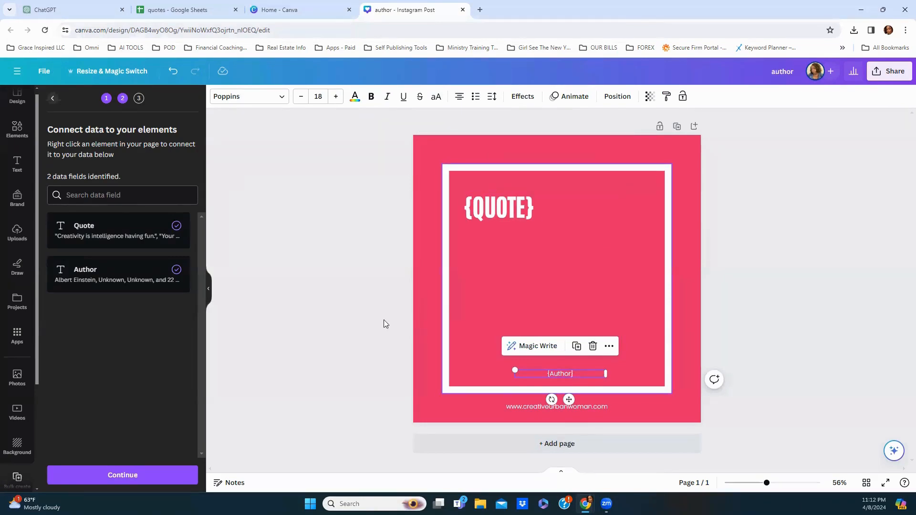
# Generate 25 designs with all data rows selected and display the resulting pages in grid view.
pyautogui.click(119, 477)
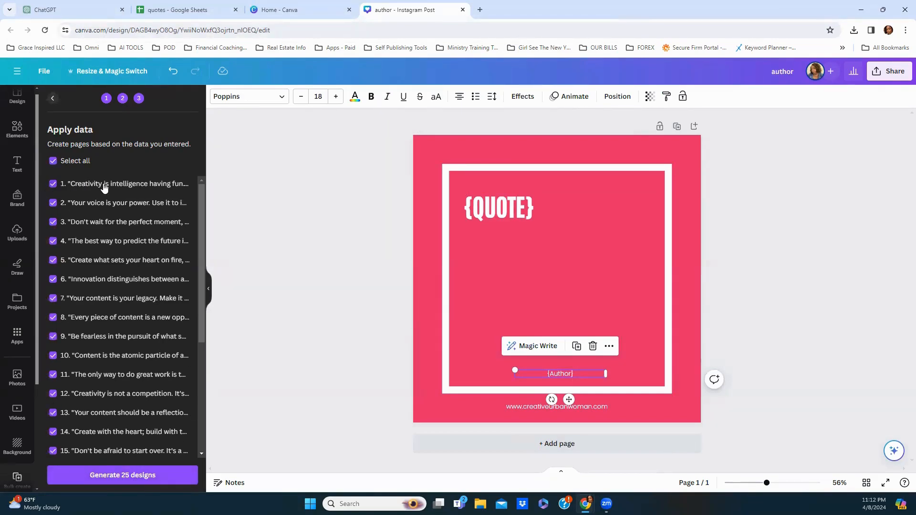
pyautogui.click(127, 476)
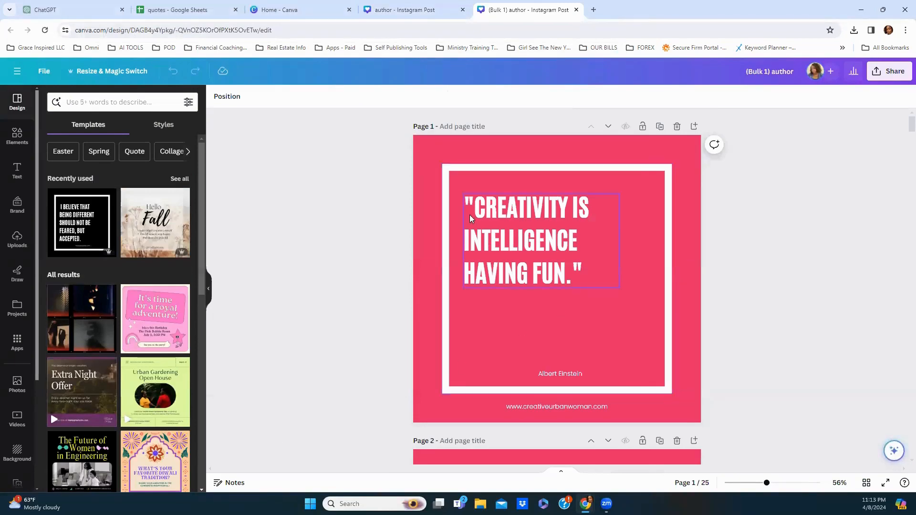
pyautogui.scroll(-10, 528, 270)
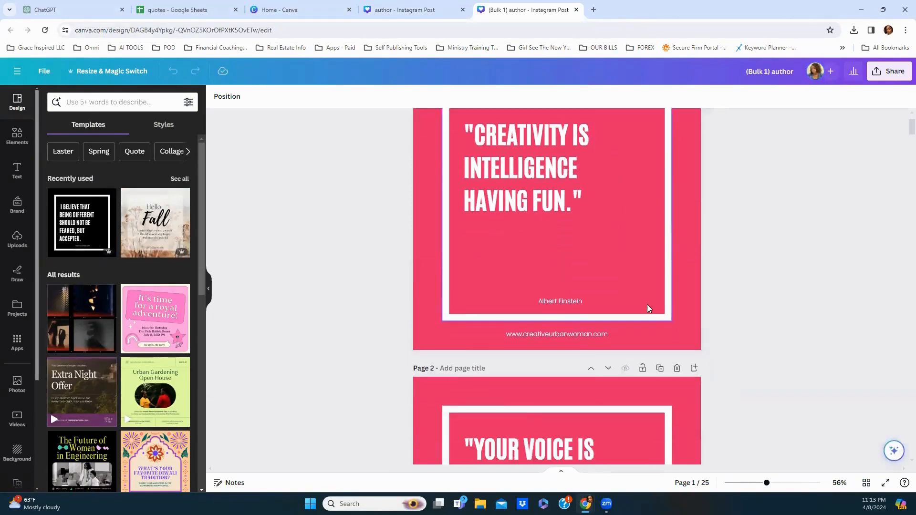
pyautogui.click(866, 483)
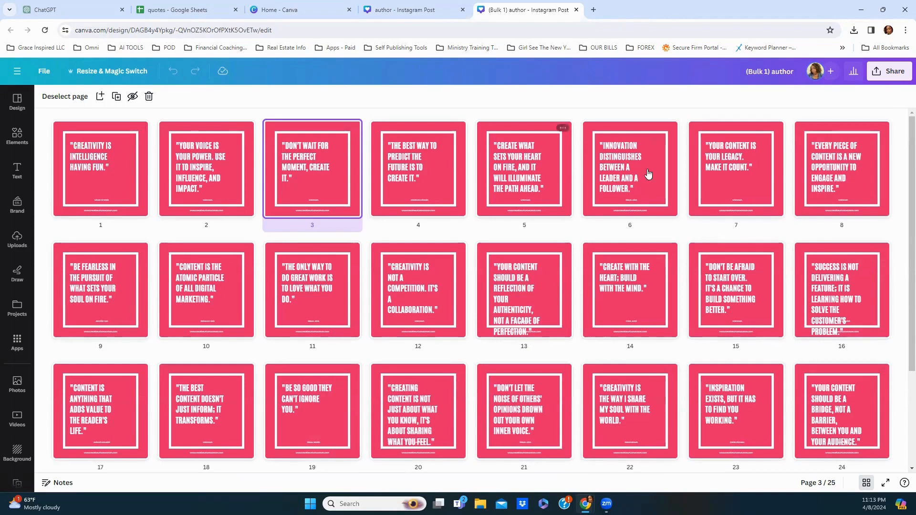
# On page 13, widen the quote text box to nearly the frame's width and reposition it inside the frame, above the author line.
pyautogui.doubleClick(504, 292)
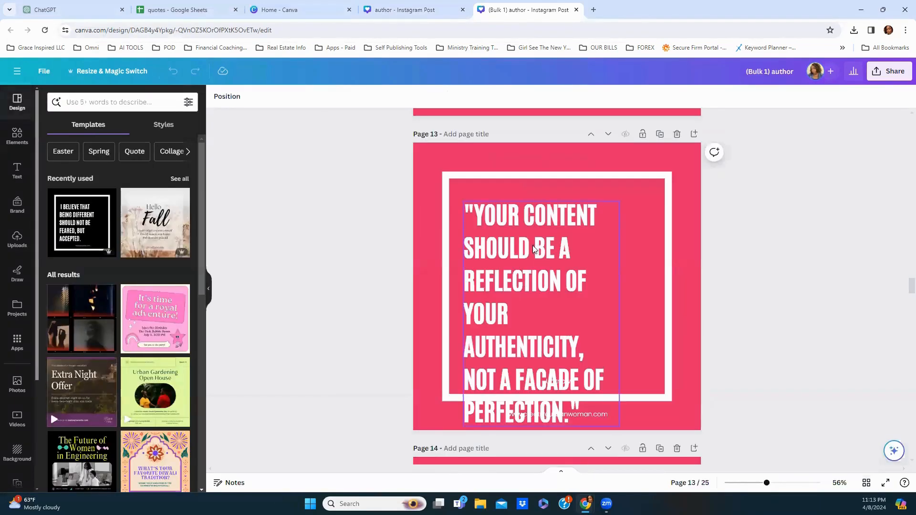
pyautogui.click(534, 286)
pyautogui.moveTo(620, 310); pyautogui.dragTo(669, 298)
pyautogui.moveTo(537, 287); pyautogui.dragTo(526, 275)
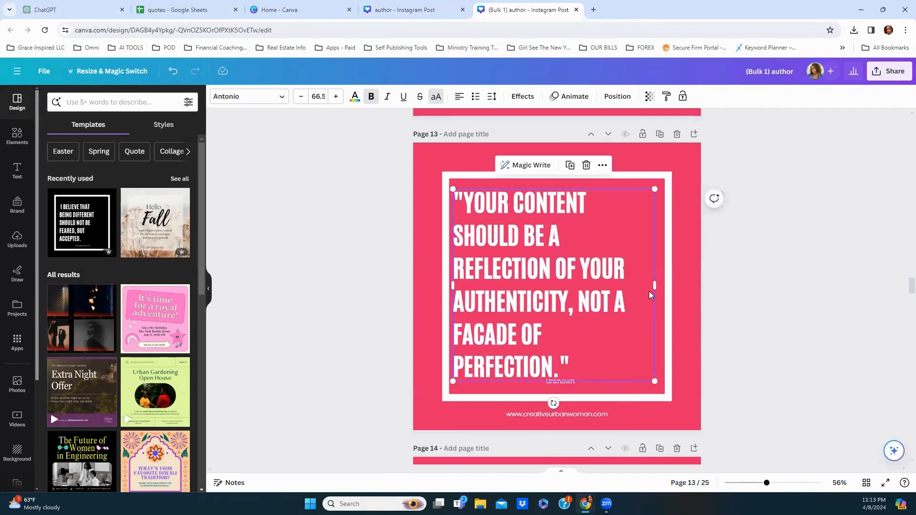
pyautogui.moveTo(658, 285); pyautogui.dragTo(665, 288)
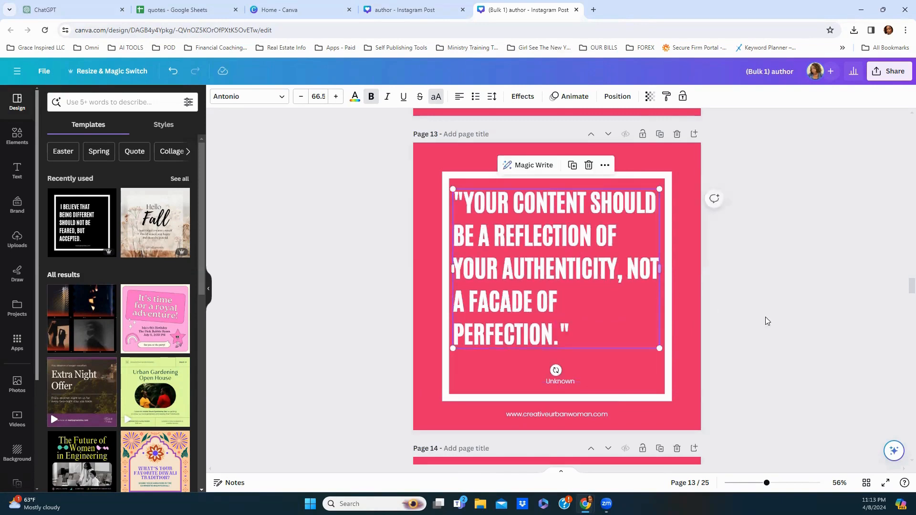
pyautogui.click(743, 312)
pyautogui.moveTo(554, 283); pyautogui.dragTo(556, 289)
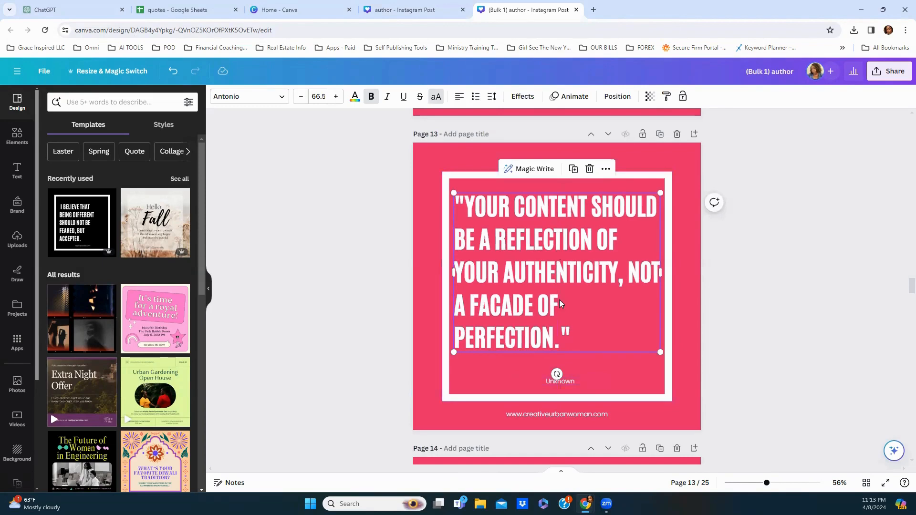
pyautogui.click(360, 326)
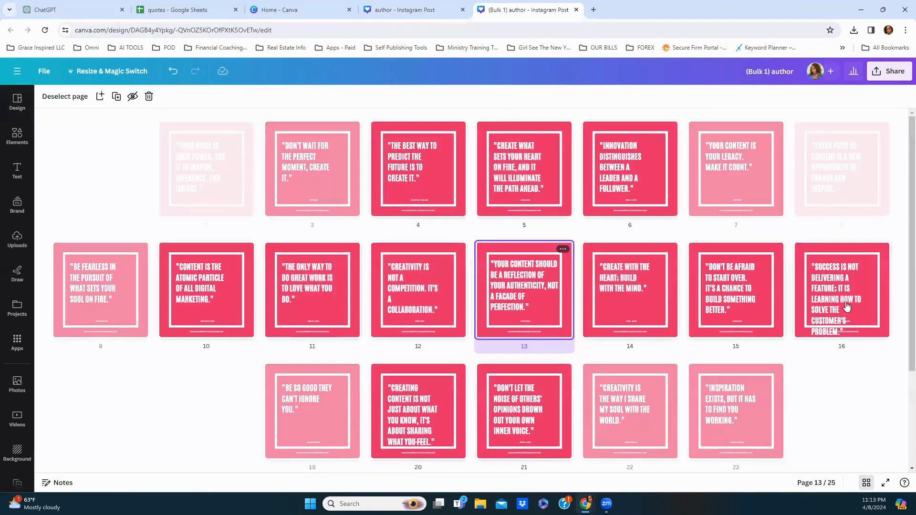
# On page 16, widen the overflowing quote text box and move it up and left so it fits inside the white frame.
pyautogui.doubleClick(841, 289)
pyautogui.click(608, 307)
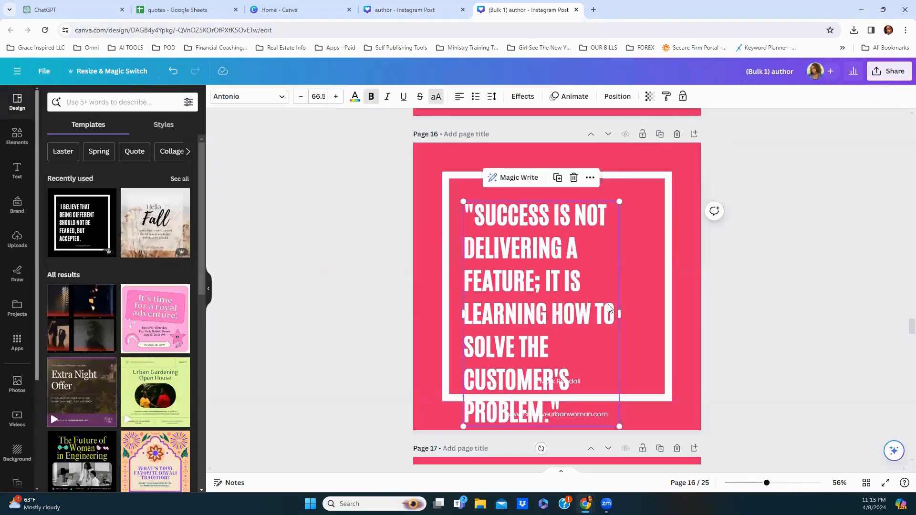
pyautogui.moveTo(623, 313); pyautogui.dragTo(664, 305)
pyautogui.moveTo(548, 286); pyautogui.dragTo(536, 280)
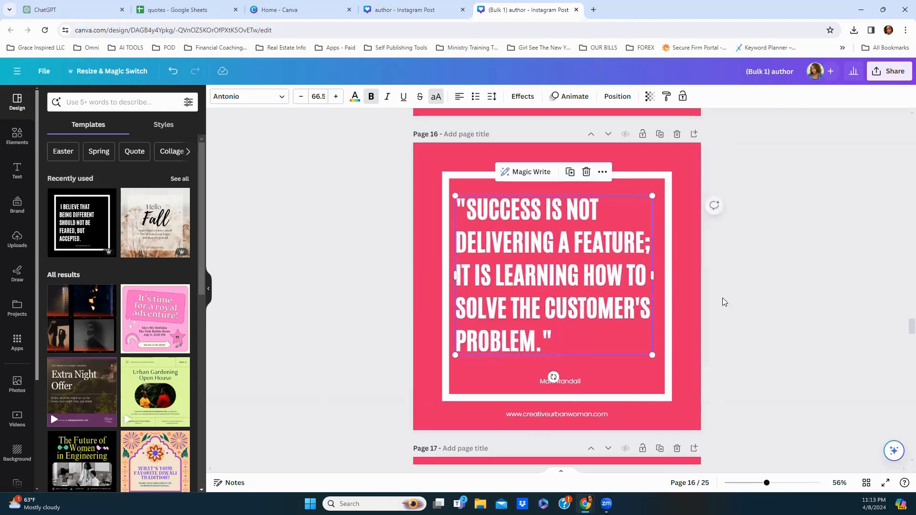
# On page 20, move the overflowing quote text box up slightly and widen it so the quote clears the author line.
pyautogui.click(753, 305)
pyautogui.click(865, 483)
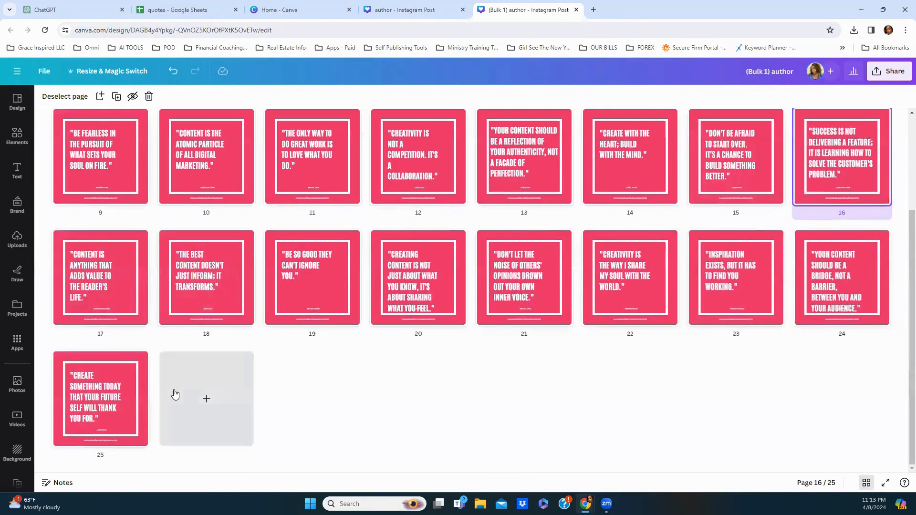
pyautogui.doubleClick(410, 289)
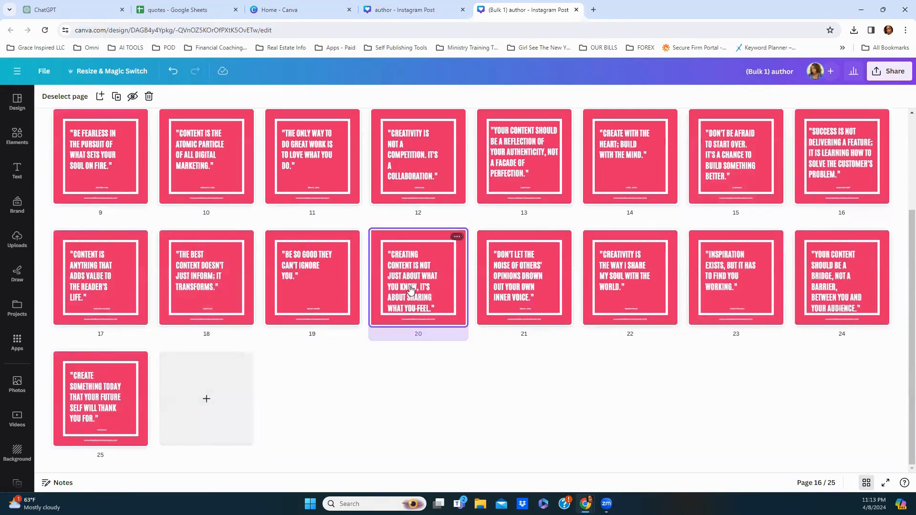
pyautogui.click(529, 303)
pyautogui.moveTo(529, 304); pyautogui.dragTo(527, 300)
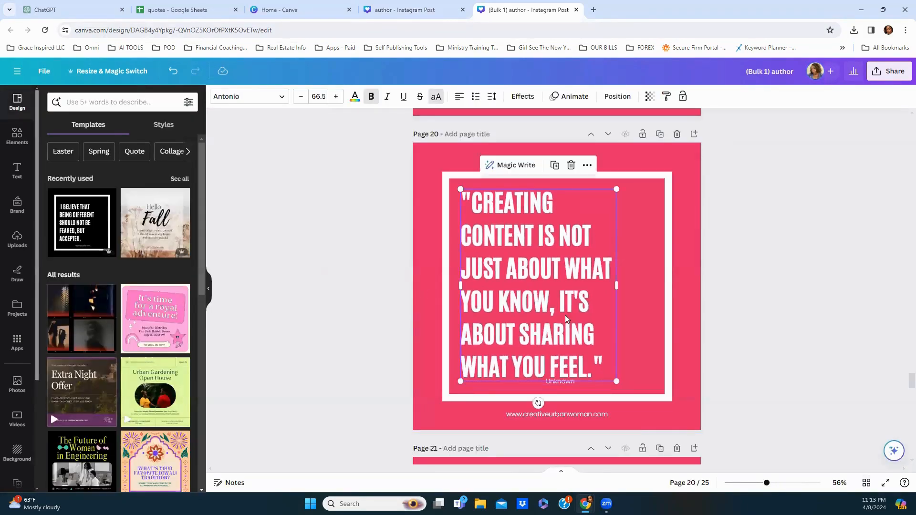
pyautogui.moveTo(618, 285); pyautogui.dragTo(652, 273)
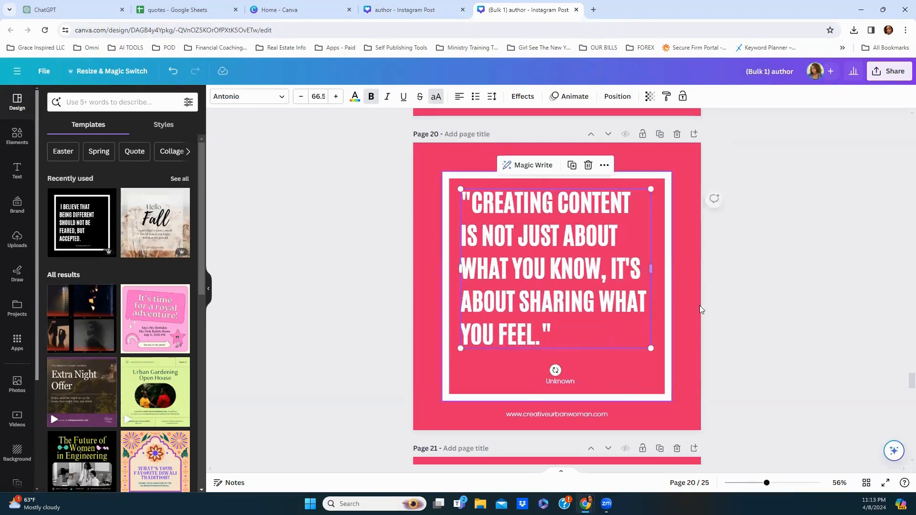
# On page 24, widen the overflowing quote text box so the quote wraps onto five lines above the author line.
pyautogui.click(864, 483)
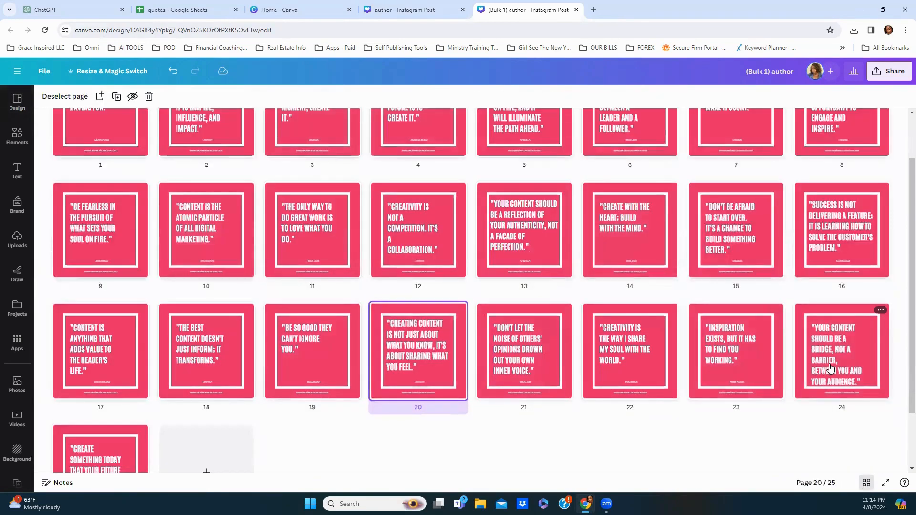
pyautogui.click(837, 367)
pyautogui.doubleClick(839, 366)
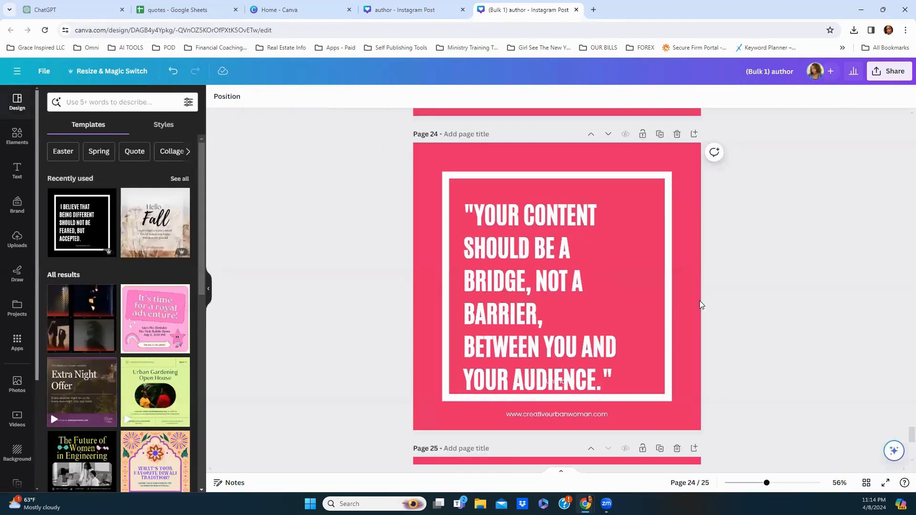
pyautogui.click(567, 294)
pyautogui.moveTo(619, 300); pyautogui.dragTo(646, 296)
pyautogui.click(760, 310)
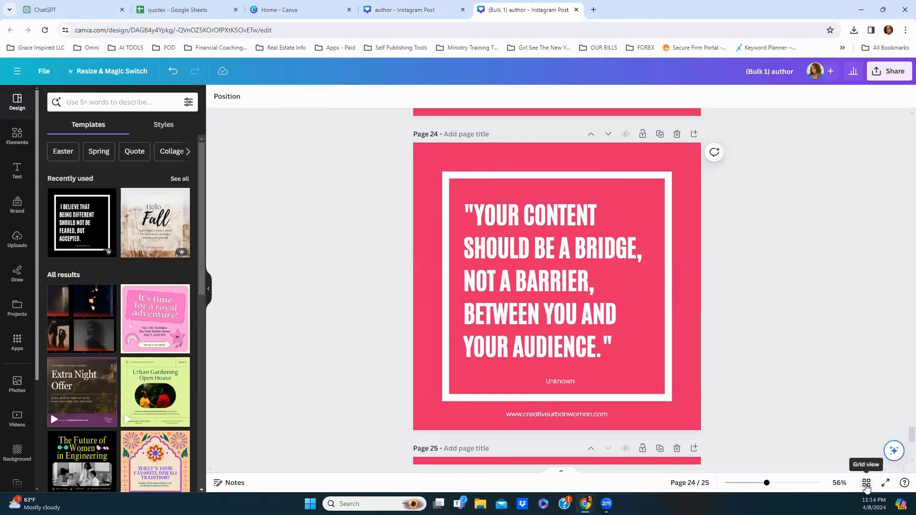